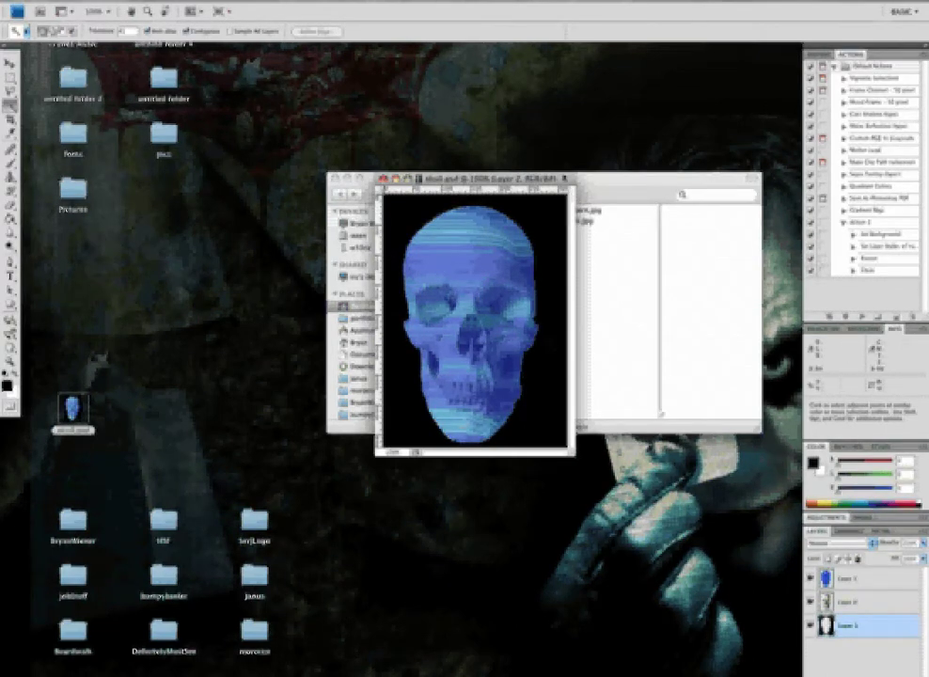
Step: Reposition the finished skull.psd document window slightly aside
{"action": "left_click_drag", "start_coordinate": [568, 180], "coordinate": [534, 166]}
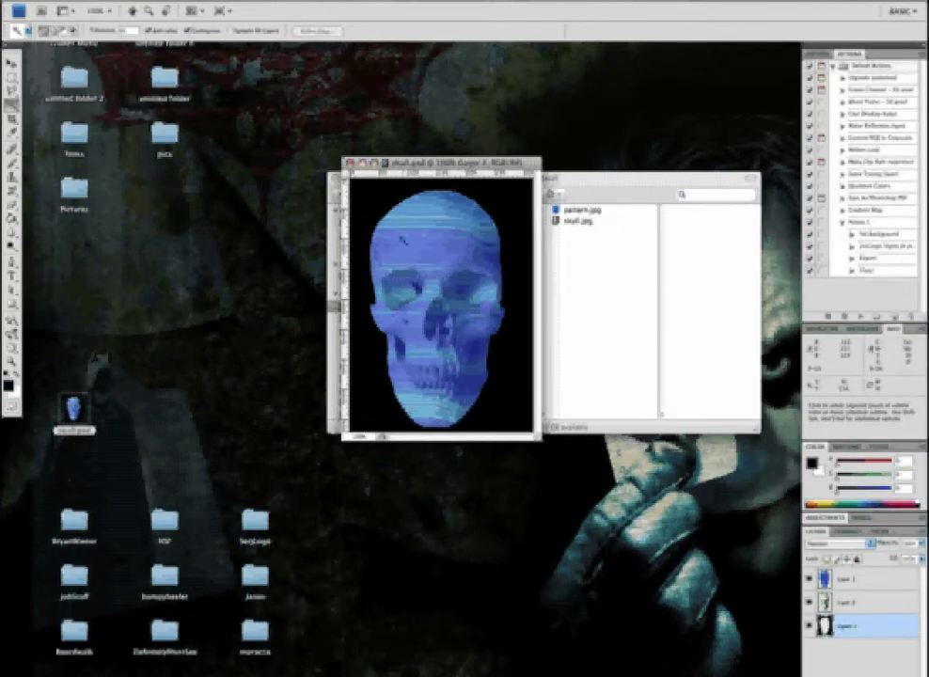
Step: Close the finished skull.psd, open skull.jpg from the Finder skull folder, and centre its window
{"action": "left_click", "coordinate": [349, 163]}
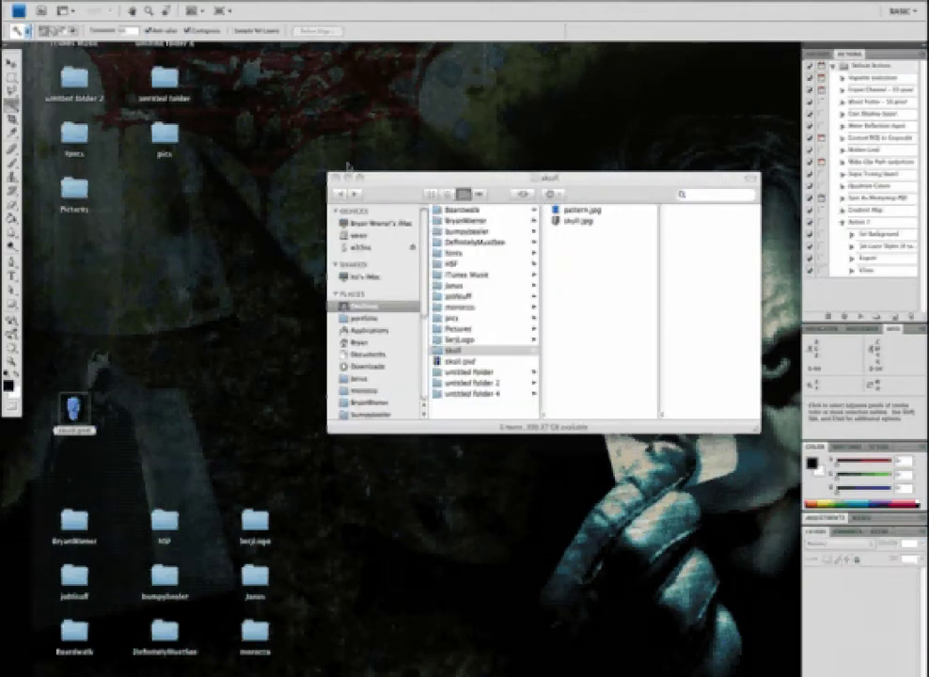
{"action": "left_click_drag", "start_coordinate": [584, 202], "coordinate": [538, 189]}
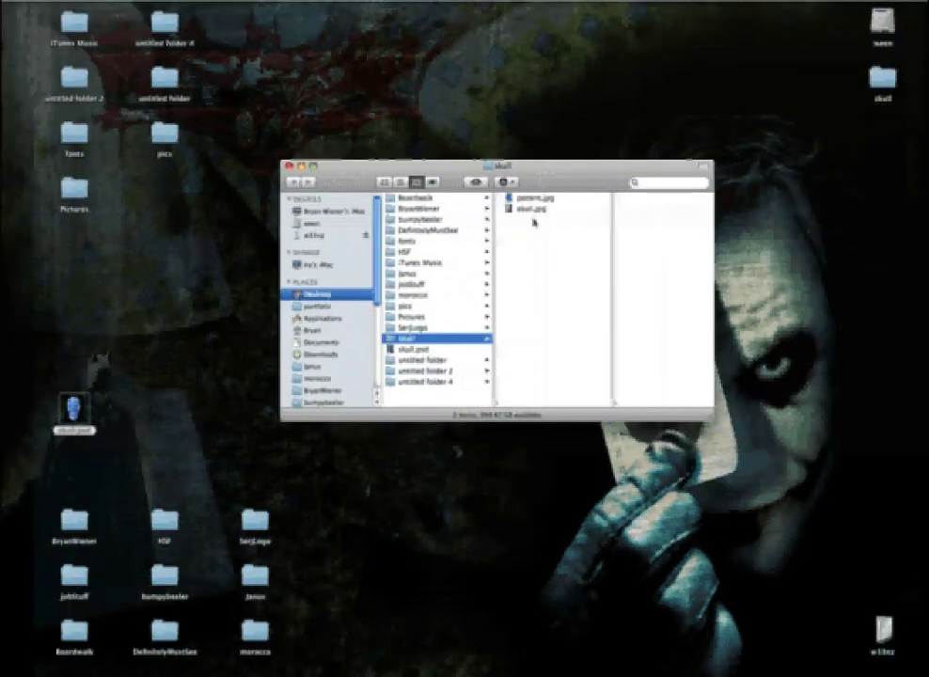
{"action": "double_click", "coordinate": [529, 209]}
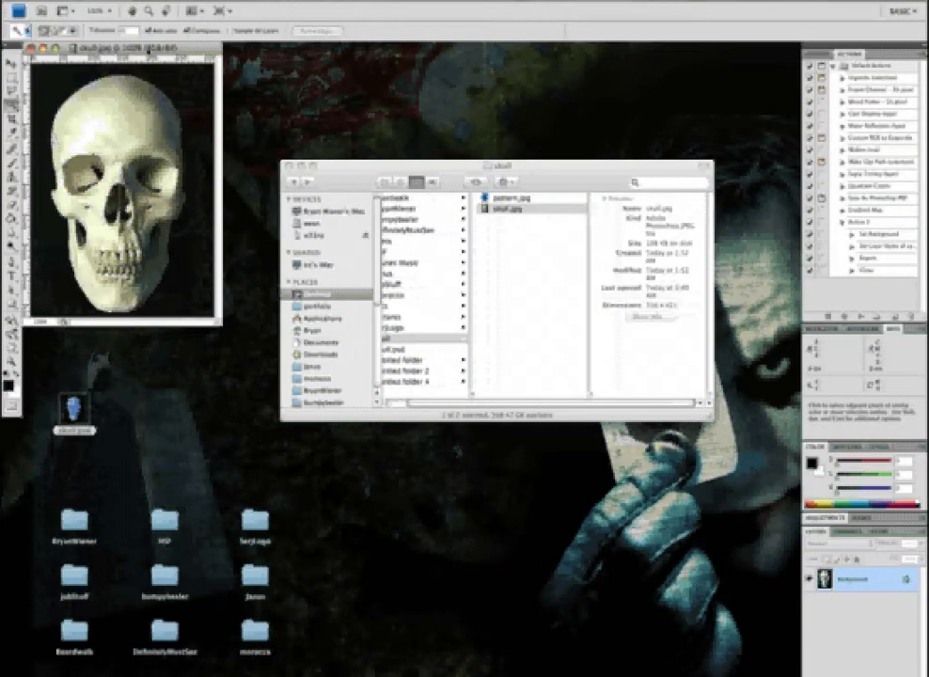
{"action": "left_click_drag", "start_coordinate": [122, 47], "coordinate": [470, 145]}
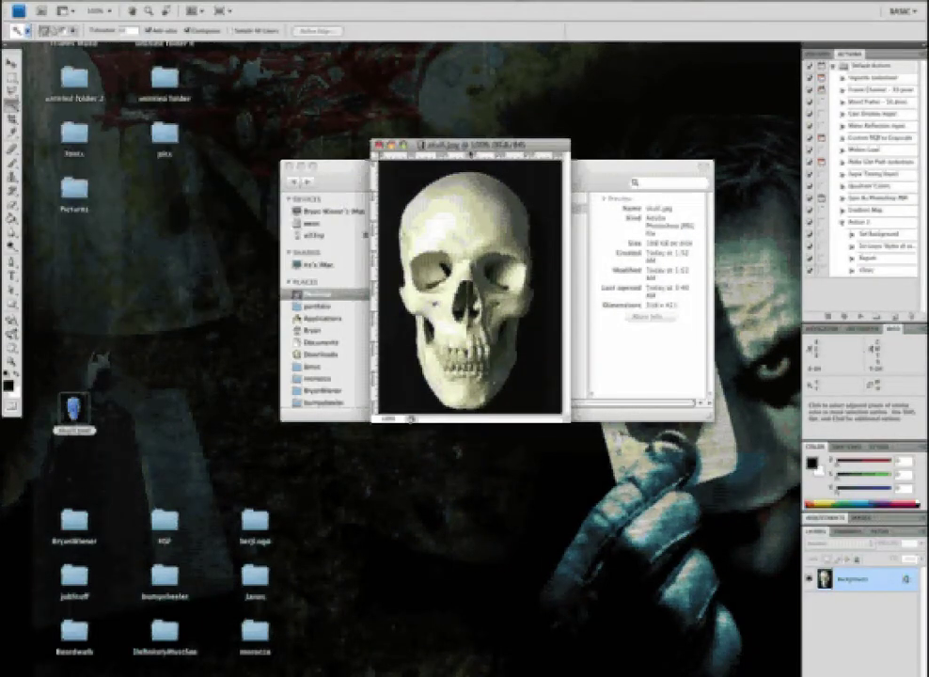
Step: Save the skull photo as skull.psd with the format set to Photoshop
{"action": "key", "text": "super+shift+s"}
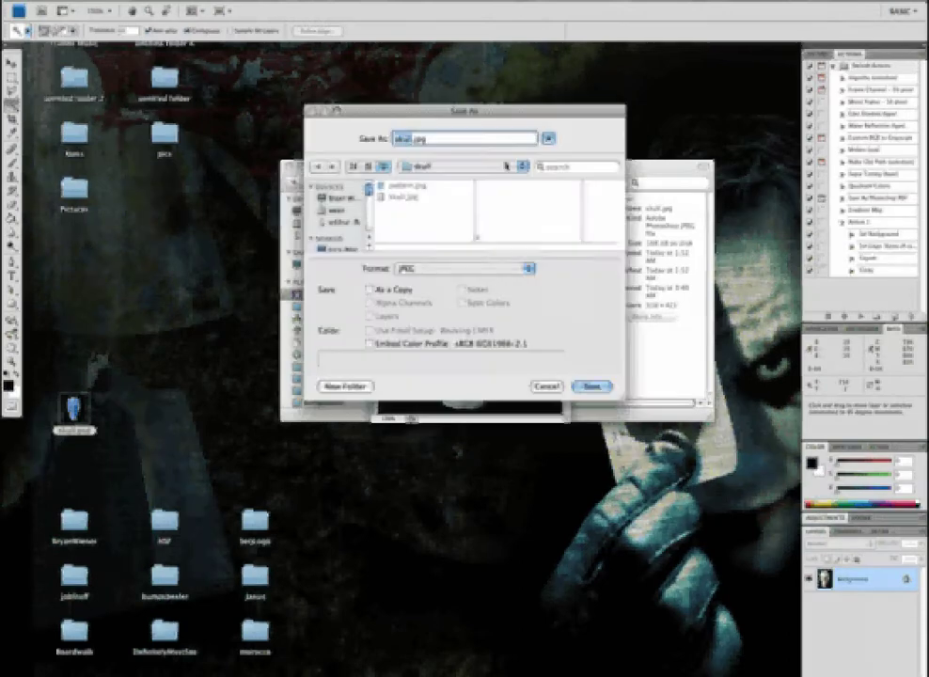
{"action": "left_click", "coordinate": [423, 268]}
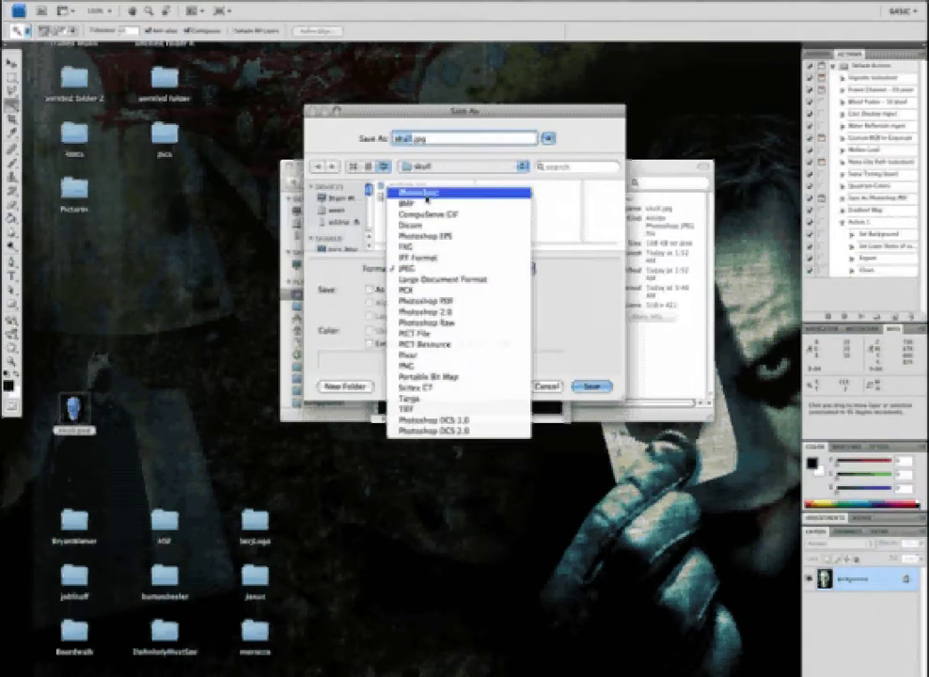
{"action": "left_click", "coordinate": [425, 195]}
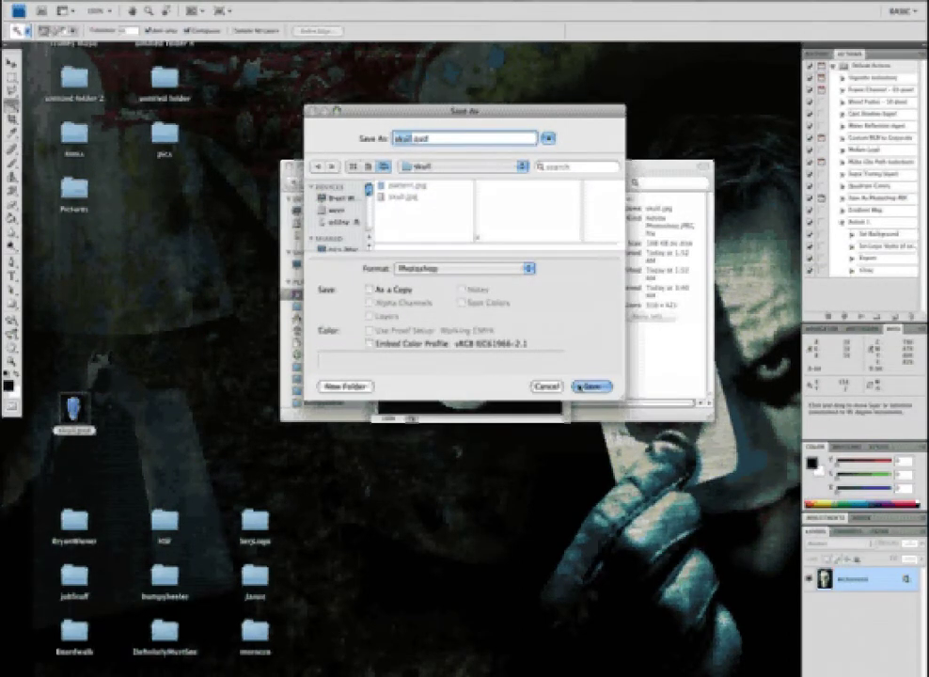
{"action": "left_click", "coordinate": [589, 385]}
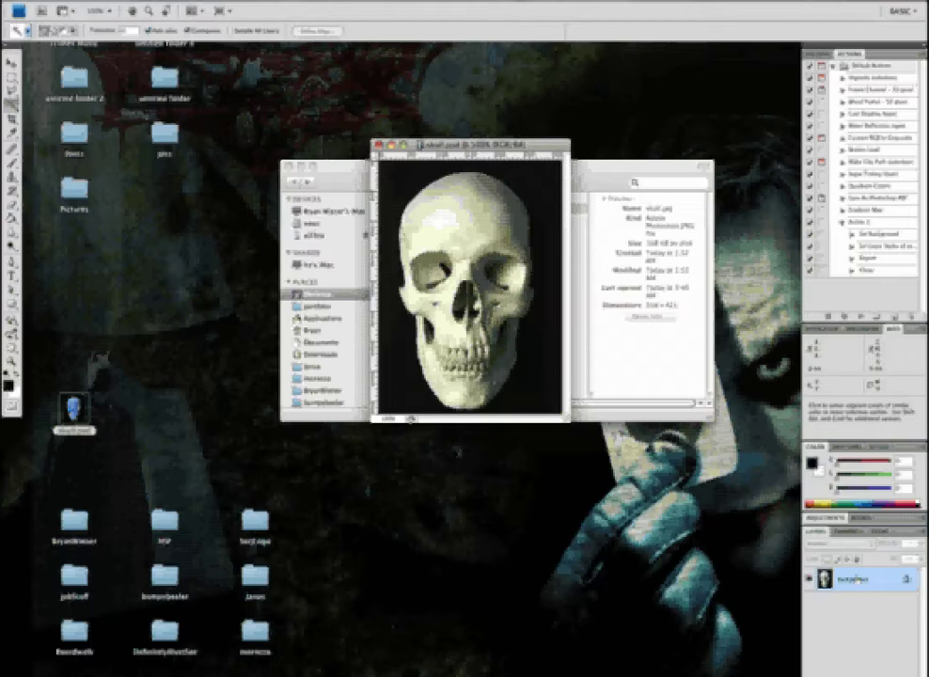
Step: Convert Background to Layer 0, then Magic Wand-select and delete the black surround, and deselect
{"action": "double_click", "coordinate": [851, 580]}
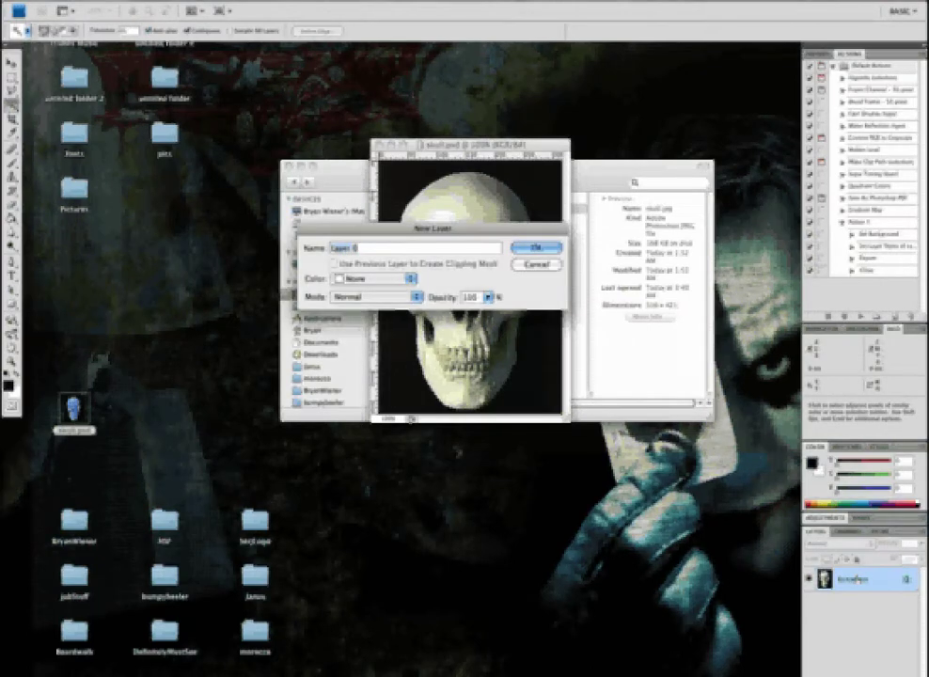
{"action": "key", "text": "Return"}
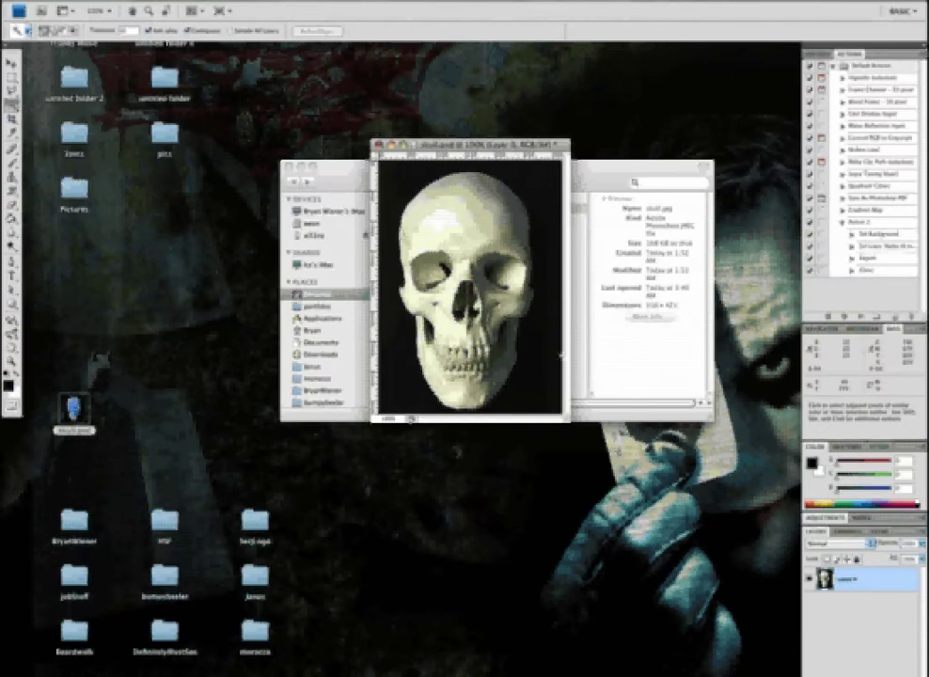
{"action": "left_click", "coordinate": [541, 368]}
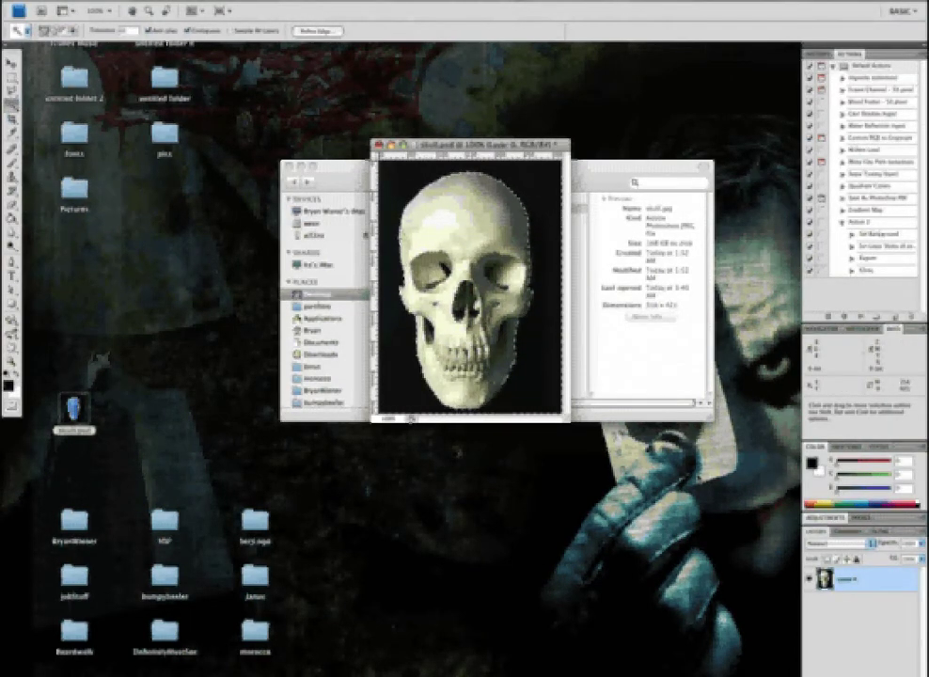
{"action": "key", "text": "Delete"}
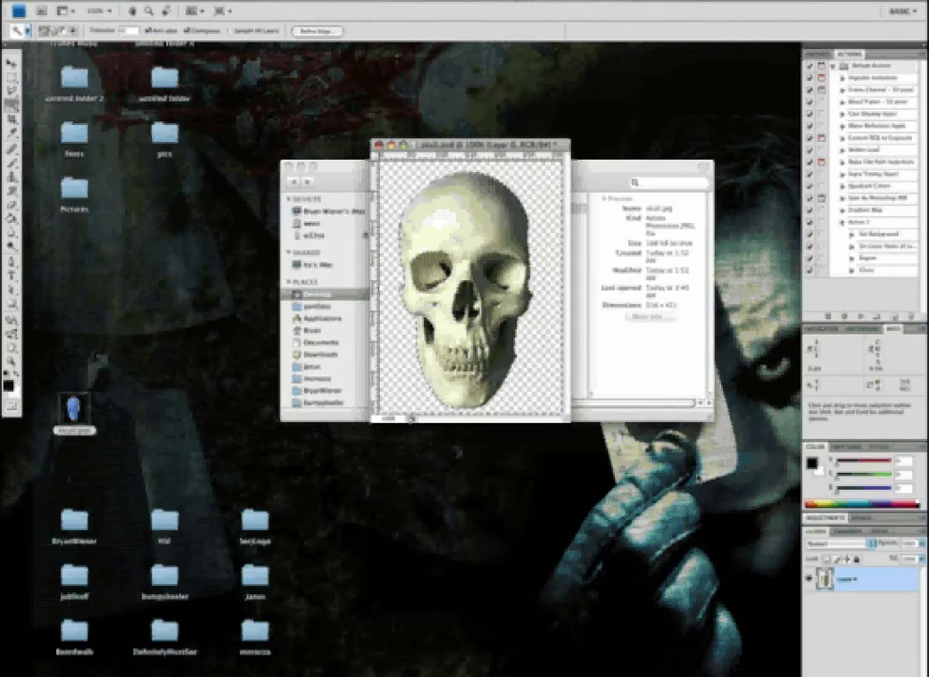
{"action": "key", "text": "ctrl+d"}
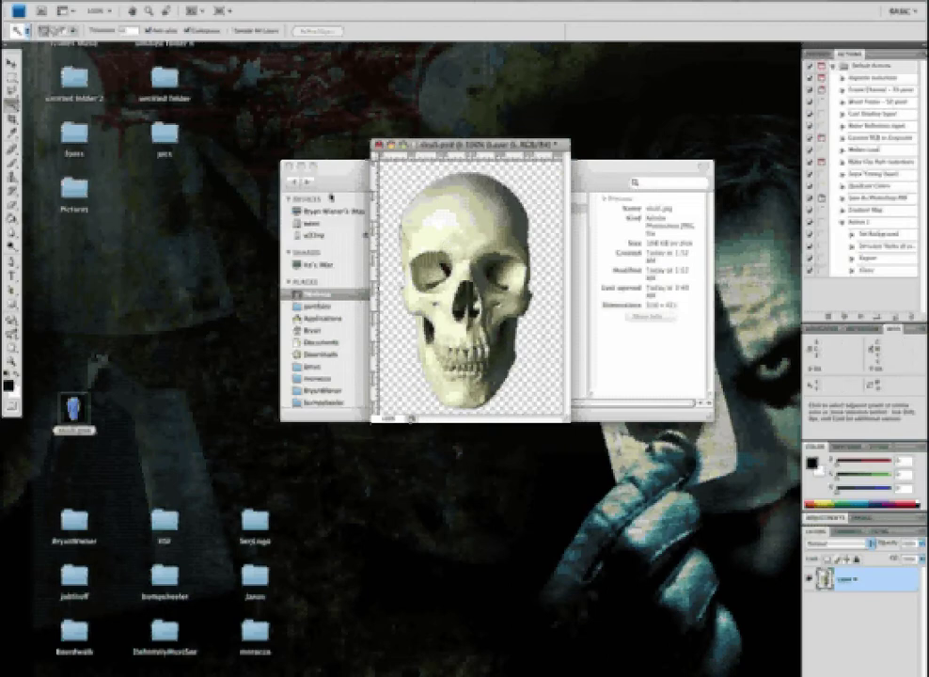
Step: Desaturate the skull on Layer 0 via Image > Adjustments > Desaturate
{"action": "left_click", "coordinate": [155, 1]}
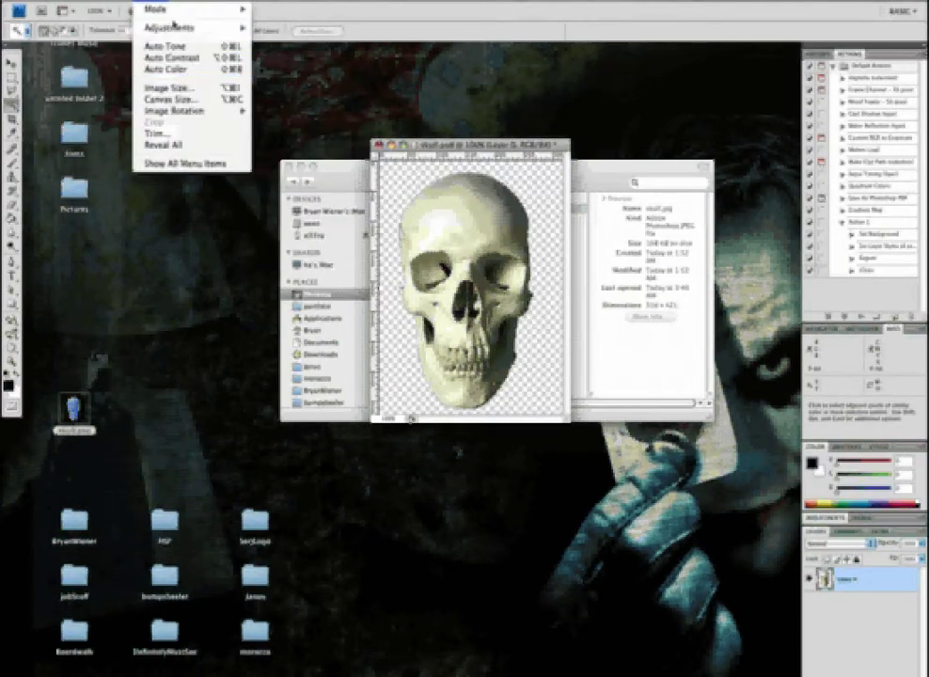
{"action": "mouse_move", "coordinate": [188, 27]}
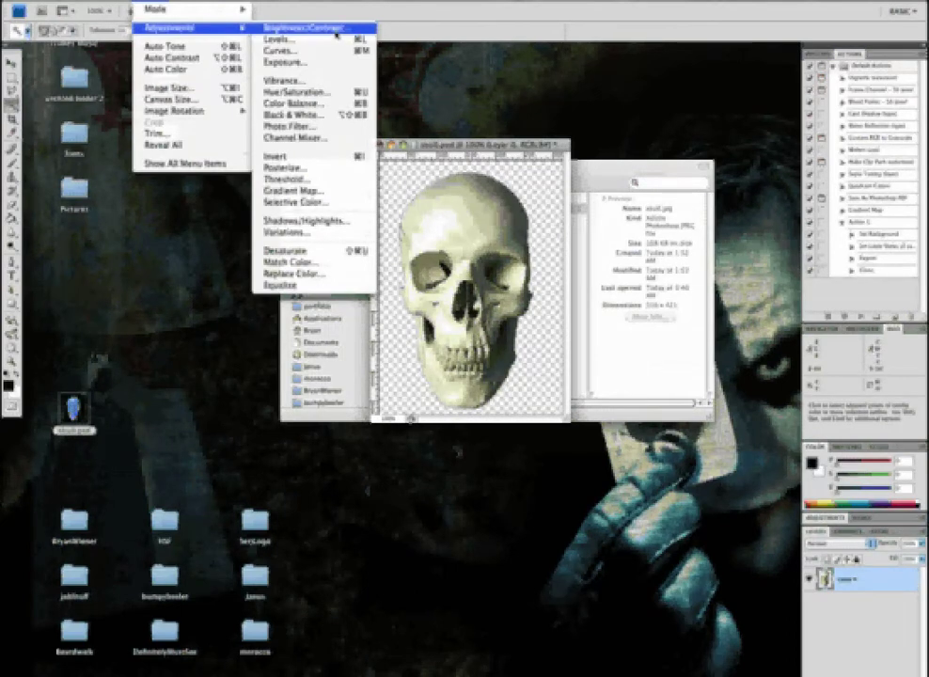
{"action": "left_click", "coordinate": [313, 251]}
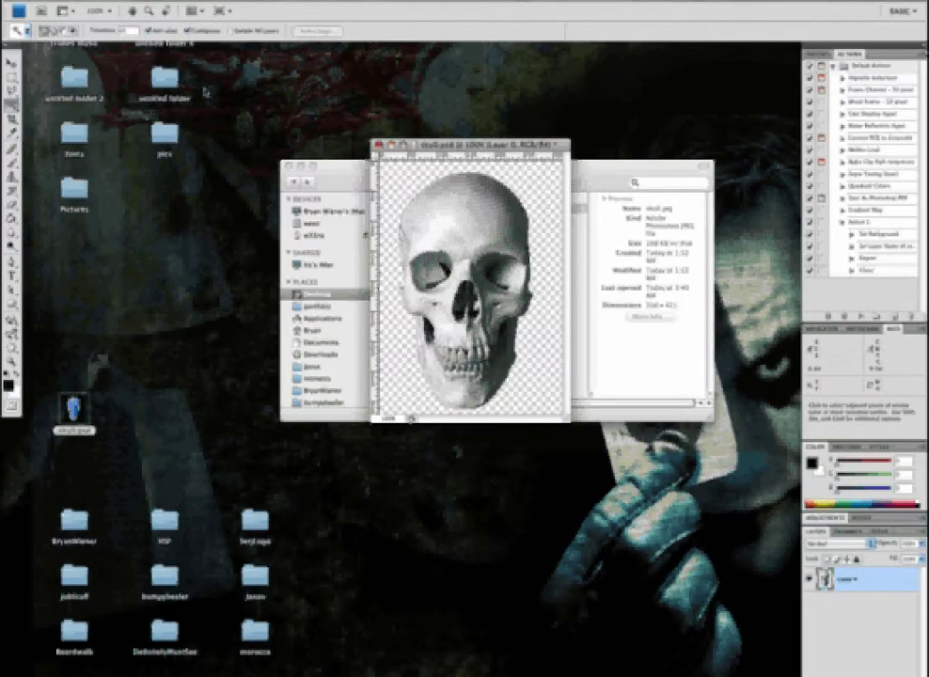
Step: Apply a Brightness/Contrast adjustment with contrast raised to 100
{"action": "left_click", "coordinate": [147, 7]}
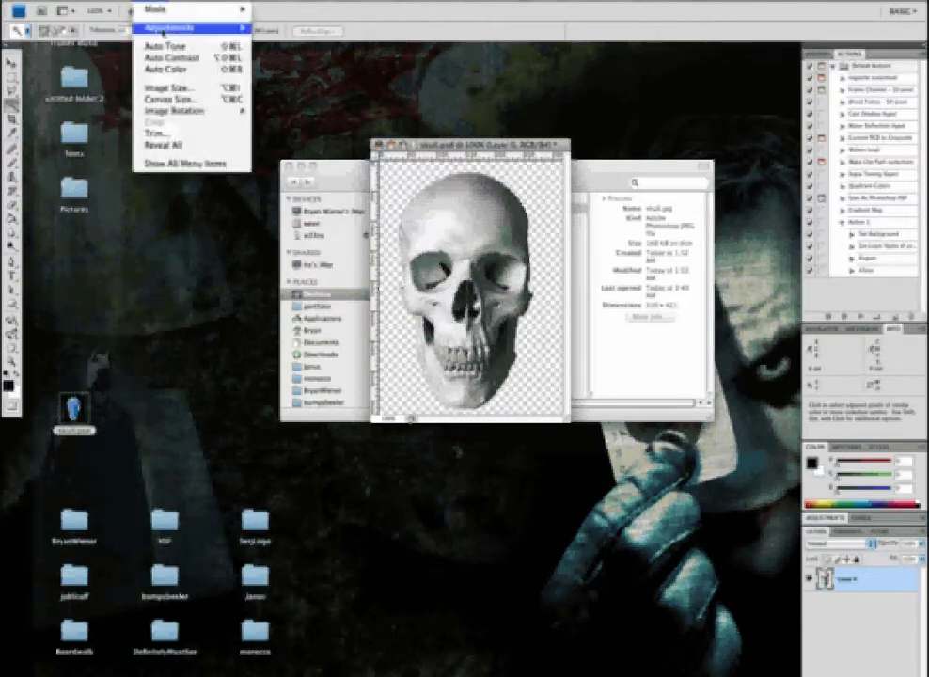
{"action": "mouse_move", "coordinate": [206, 27]}
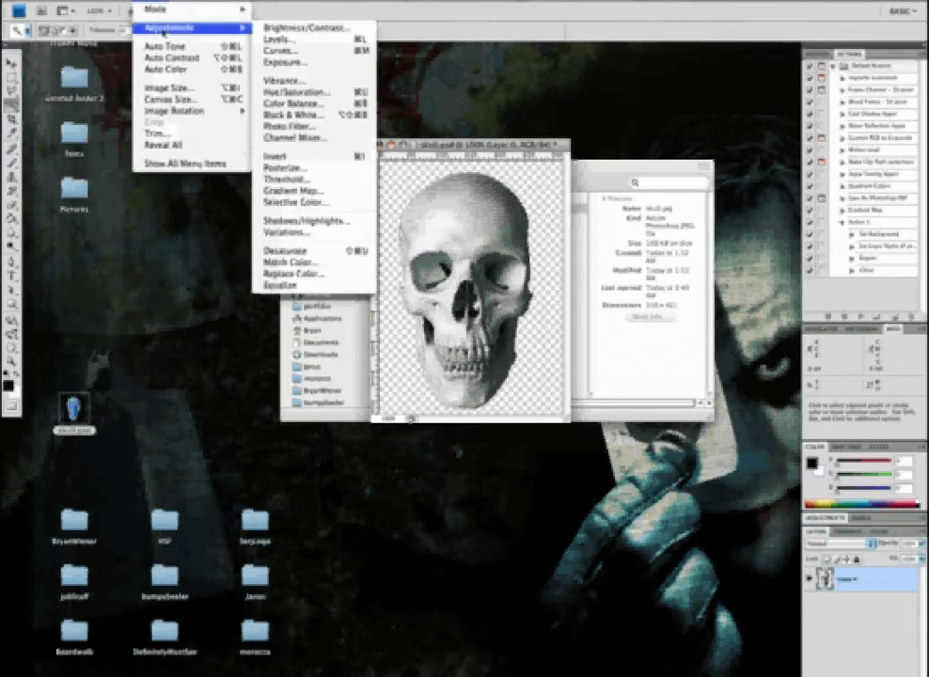
{"action": "left_click", "coordinate": [323, 29]}
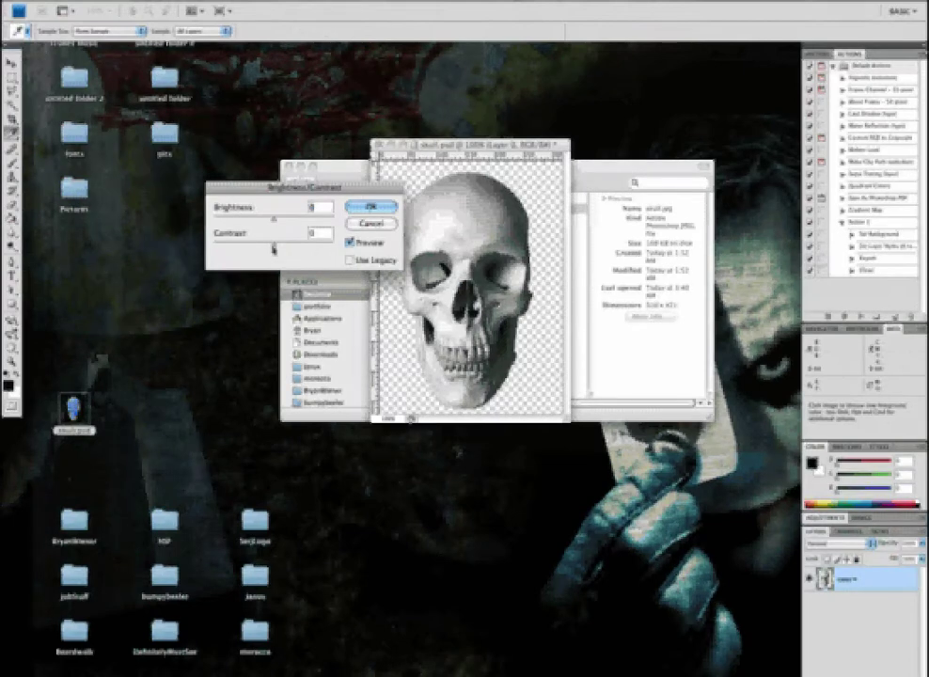
{"action": "left_click_drag", "start_coordinate": [274, 242], "coordinate": [335, 244]}
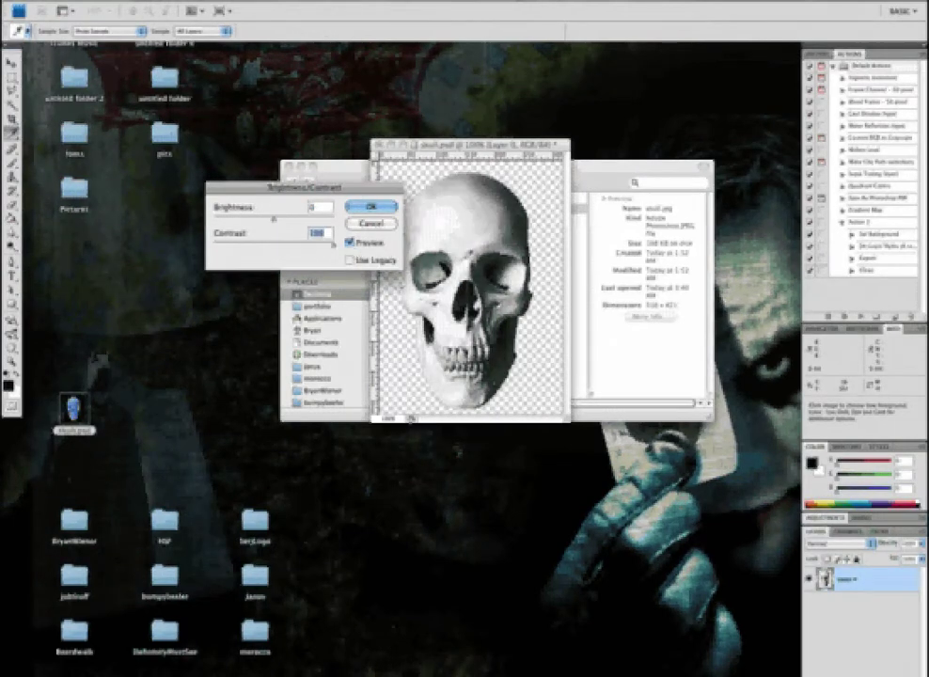
{"action": "left_click", "coordinate": [366, 208]}
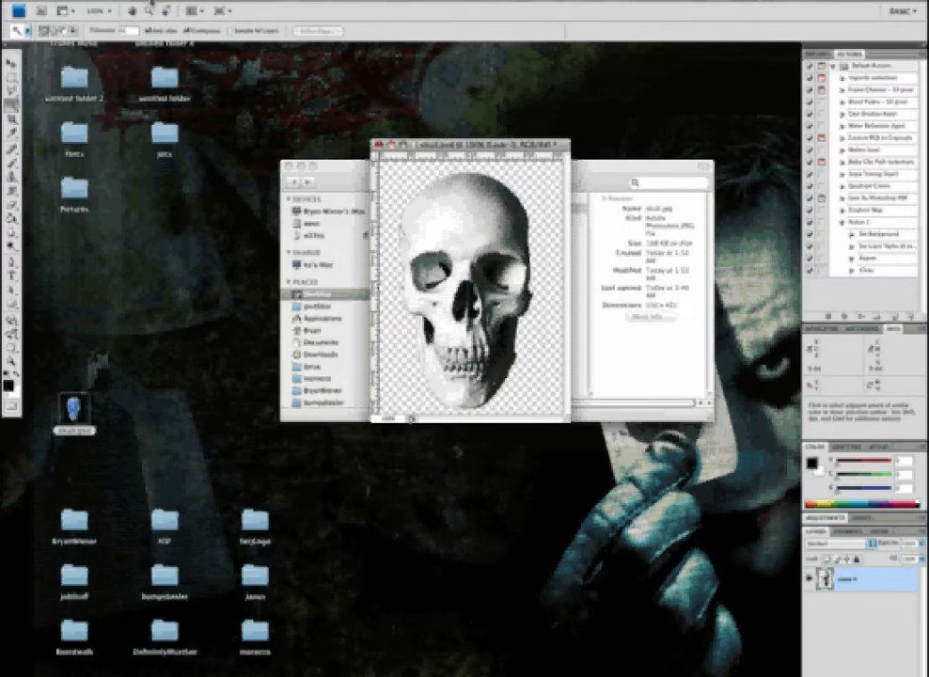
Step: Apply Brightness/Contrast again with contrast set to 52
{"action": "left_click", "coordinate": [153, 3]}
{"action": "mouse_move", "coordinate": [221, 9]}
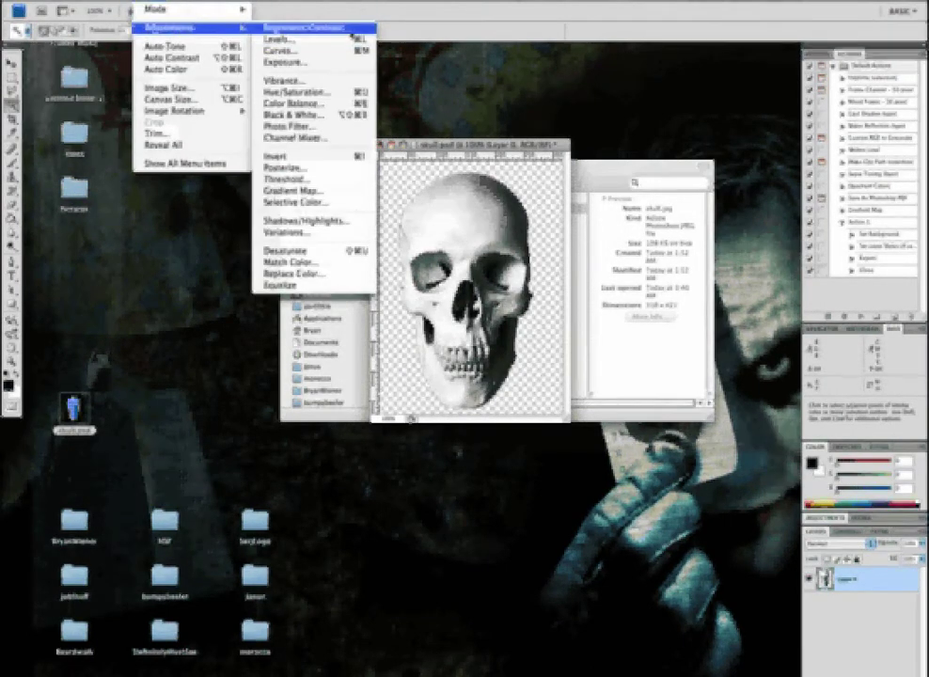
{"action": "left_click", "coordinate": [350, 30]}
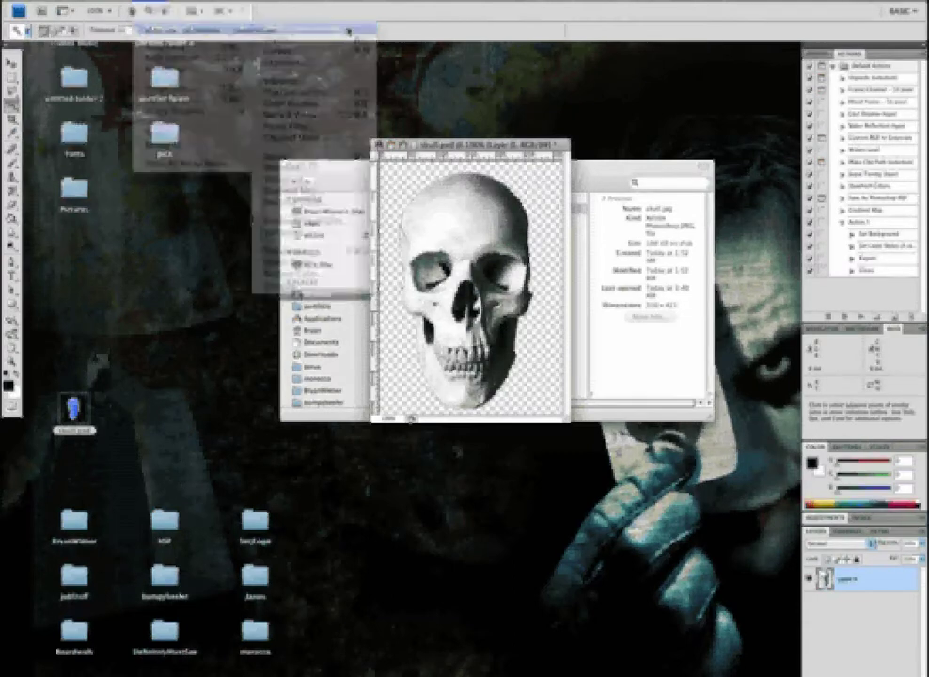
{"action": "left_click_drag", "start_coordinate": [253, 243], "coordinate": [308, 246]}
{"action": "left_click", "coordinate": [363, 207]}
{"action": "key", "text": "w"}
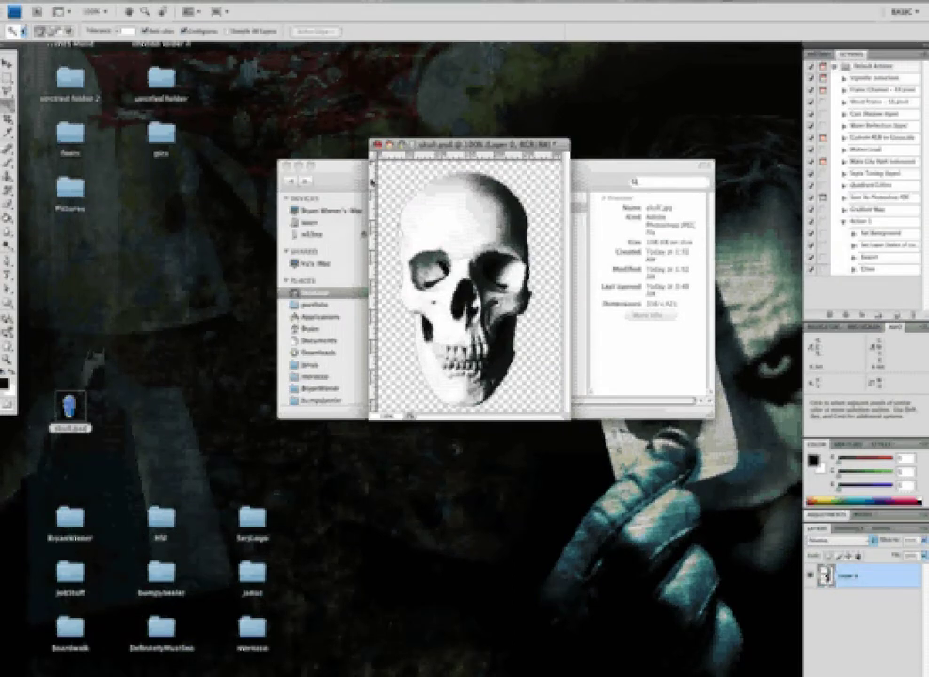
Step: Apply a small-radius Gaussian Blur to the grey skull
{"action": "left_click", "coordinate": [249, 0]}
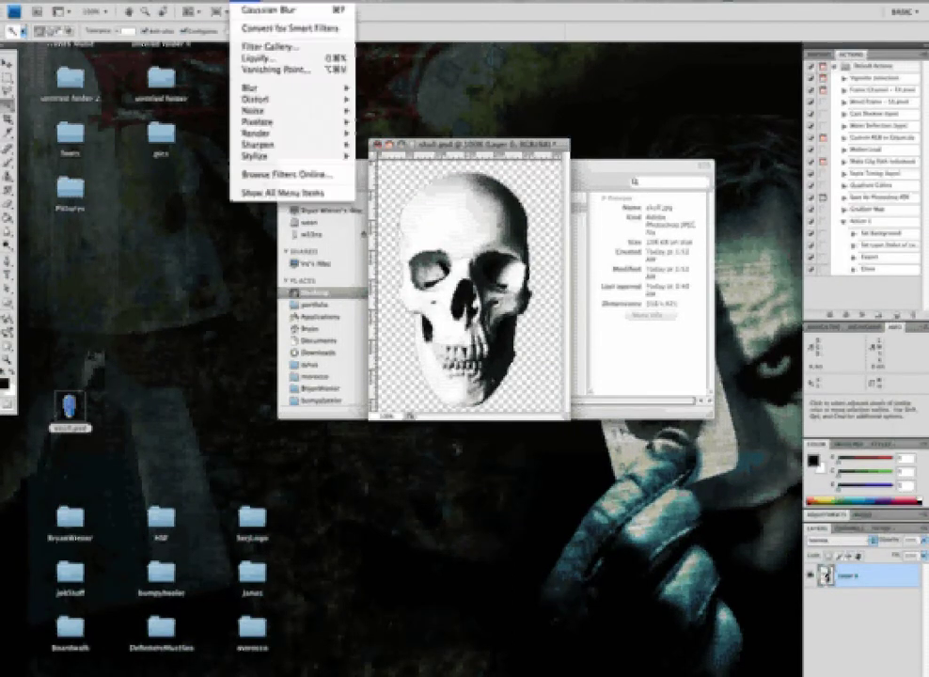
{"action": "mouse_move", "coordinate": [256, 89]}
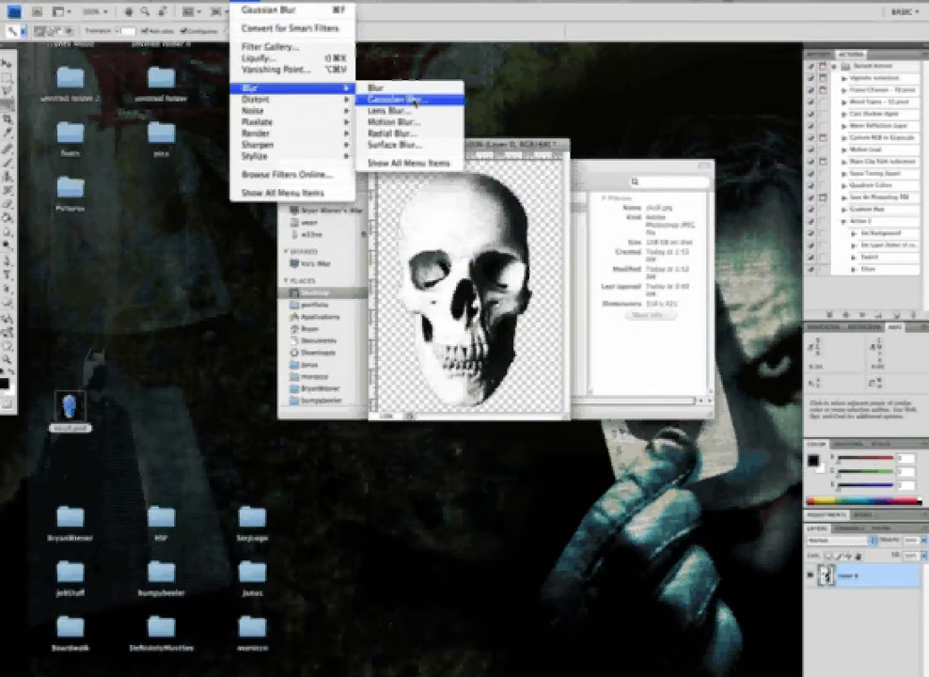
{"action": "left_click", "coordinate": [414, 99]}
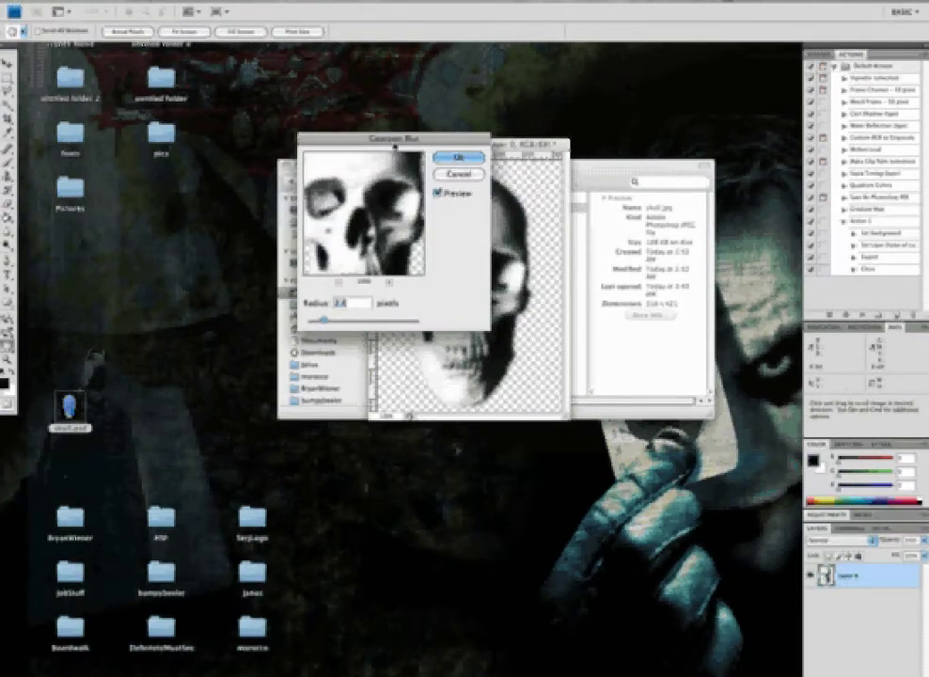
{"action": "left_click_drag", "start_coordinate": [395, 146], "coordinate": [398, 158]}
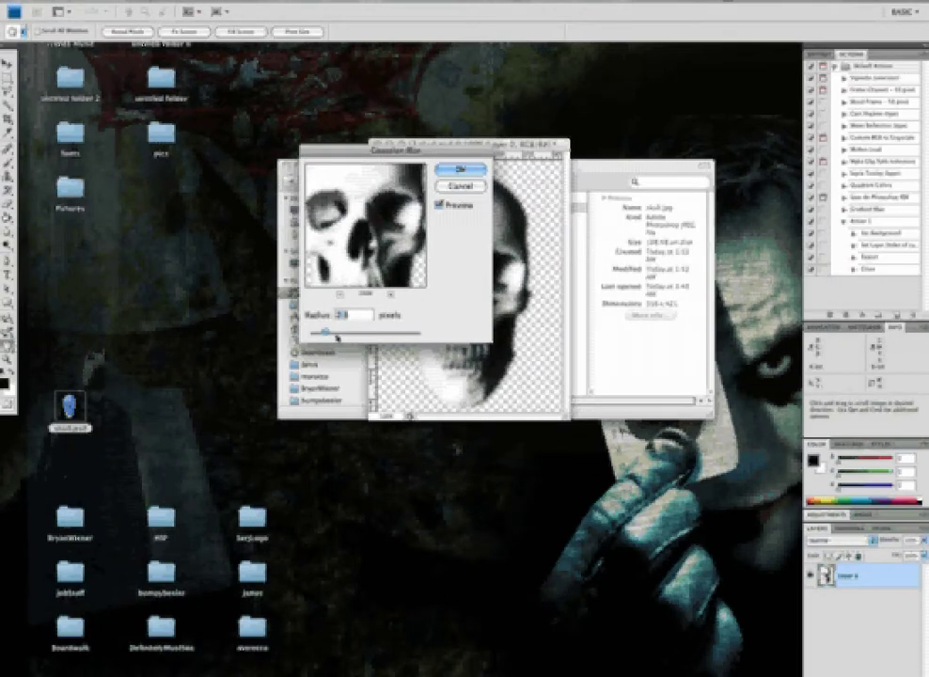
{"action": "left_click", "coordinate": [460, 169]}
{"action": "key", "text": "w"}
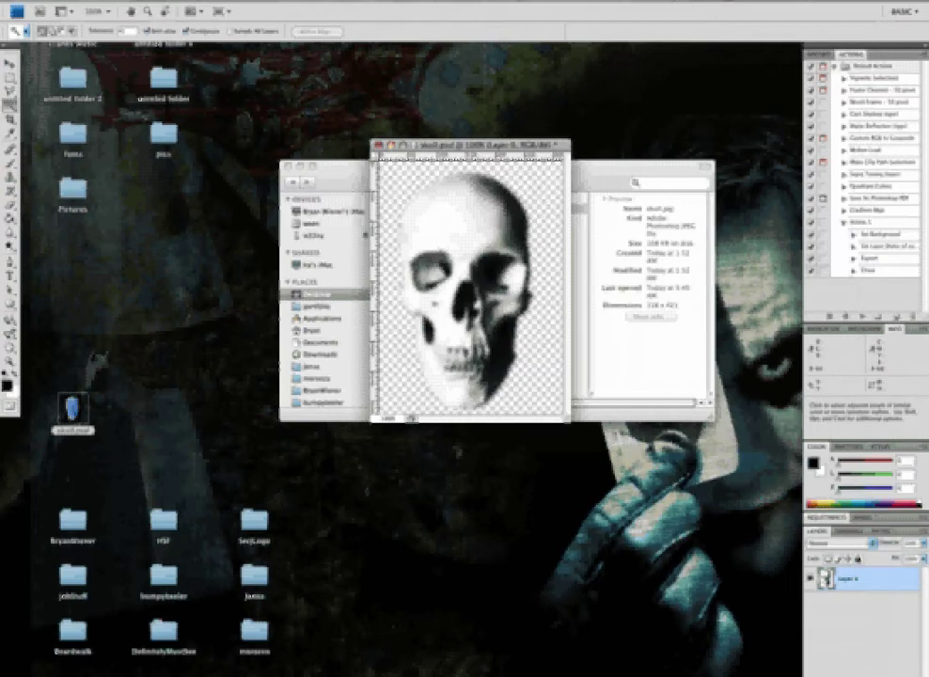
Step: Save a copy as map.psd in Photoshop format, accepting Maximize Compatibility
{"action": "left_click", "coordinate": [94, 2]}
{"action": "left_click", "coordinate": [110, 102]}
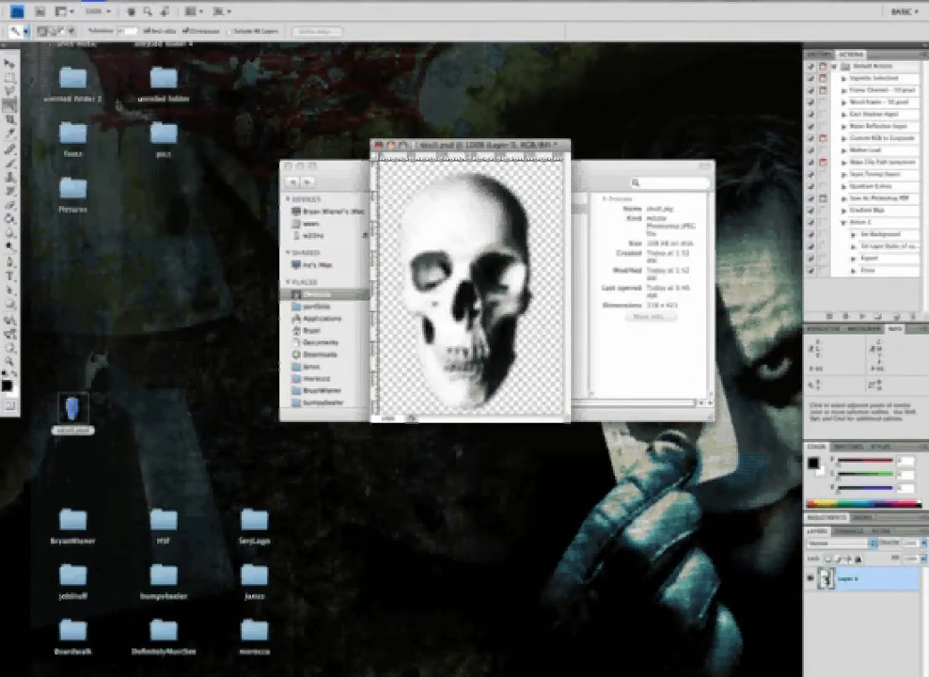
{"action": "type", "text": "mask"}
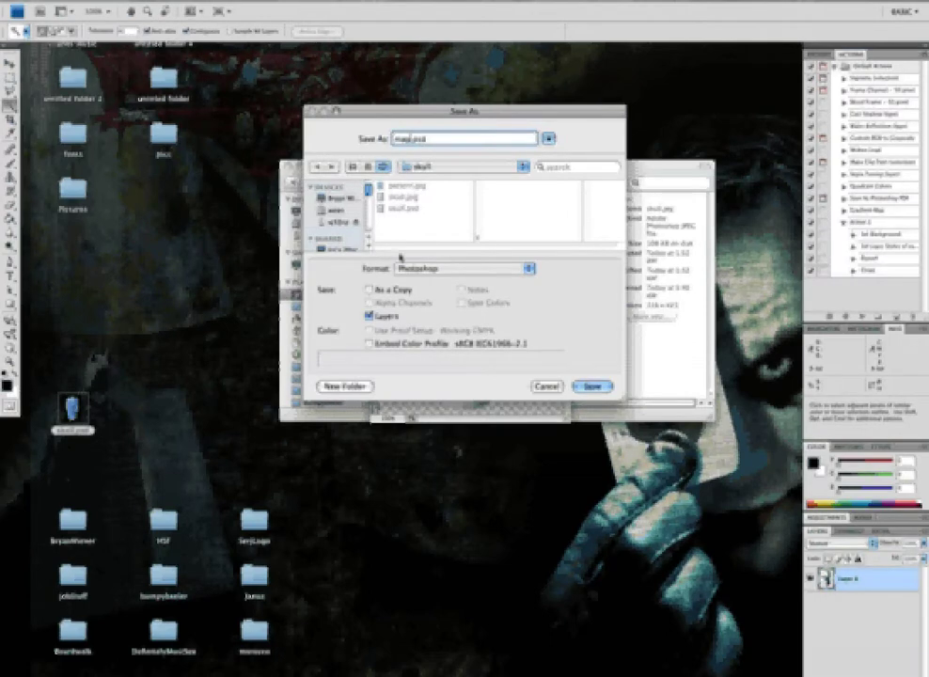
{"action": "left_click", "coordinate": [593, 388]}
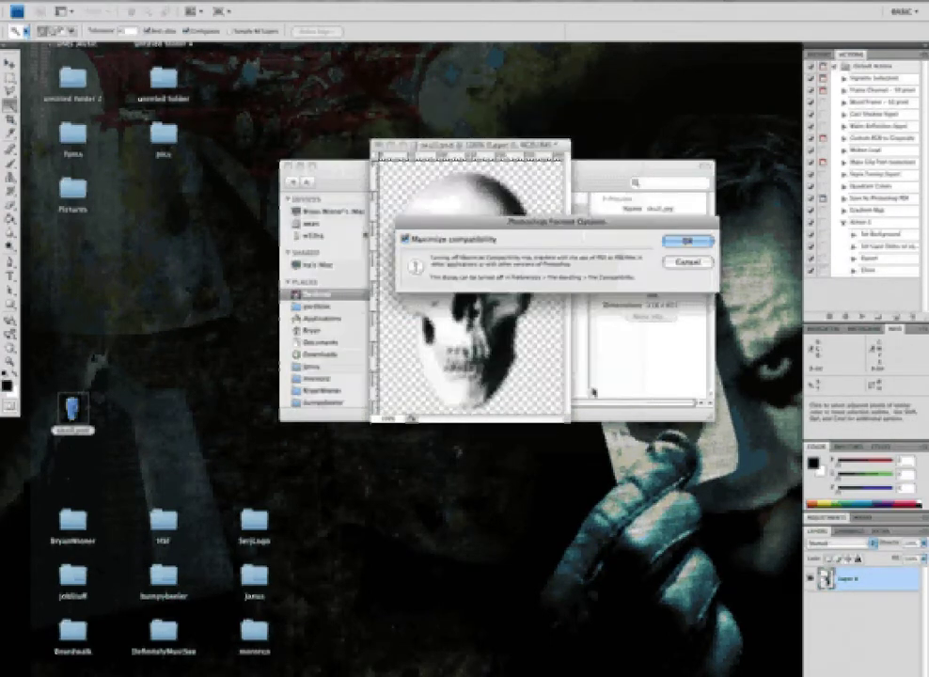
{"action": "left_click", "coordinate": [678, 242]}
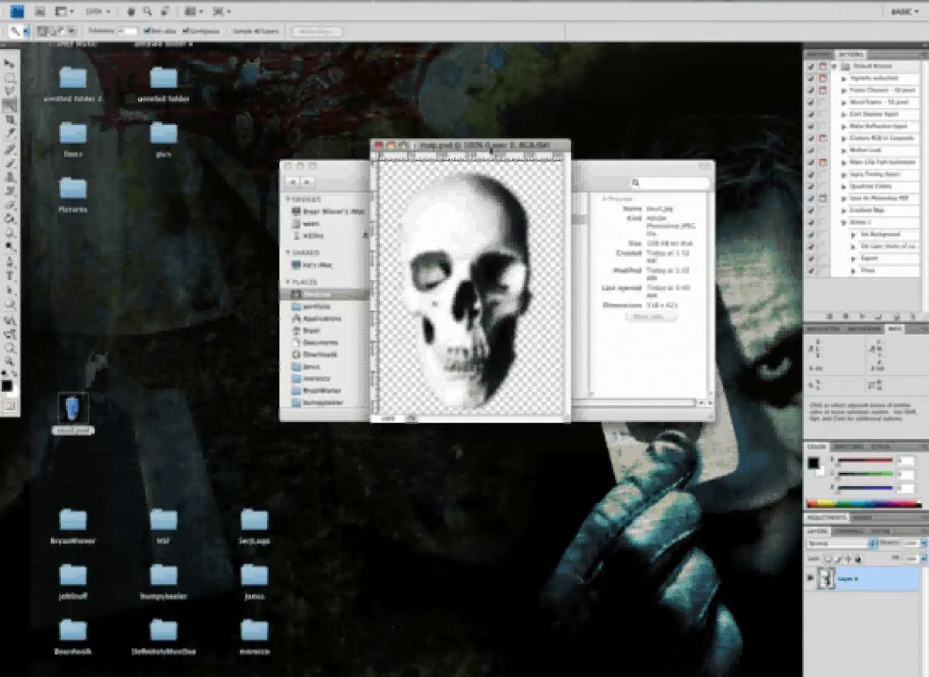
Step: Open pattern.jpg from Finder in its own floating window beside the map.psd skull
{"action": "left_click_drag", "start_coordinate": [489, 150], "coordinate": [355, 151]}
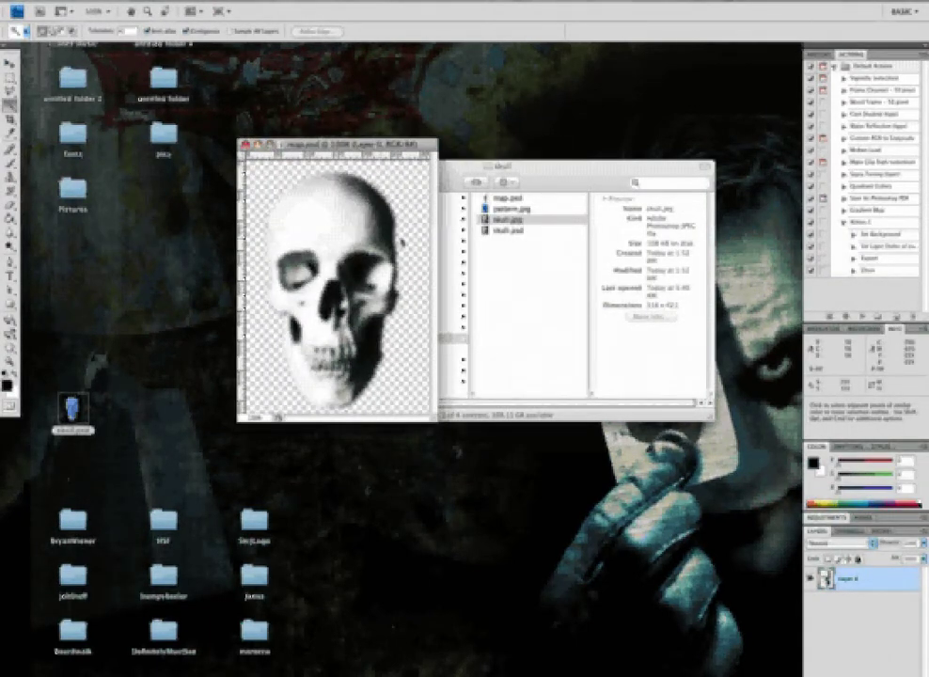
{"action": "double_click", "coordinate": [508, 208]}
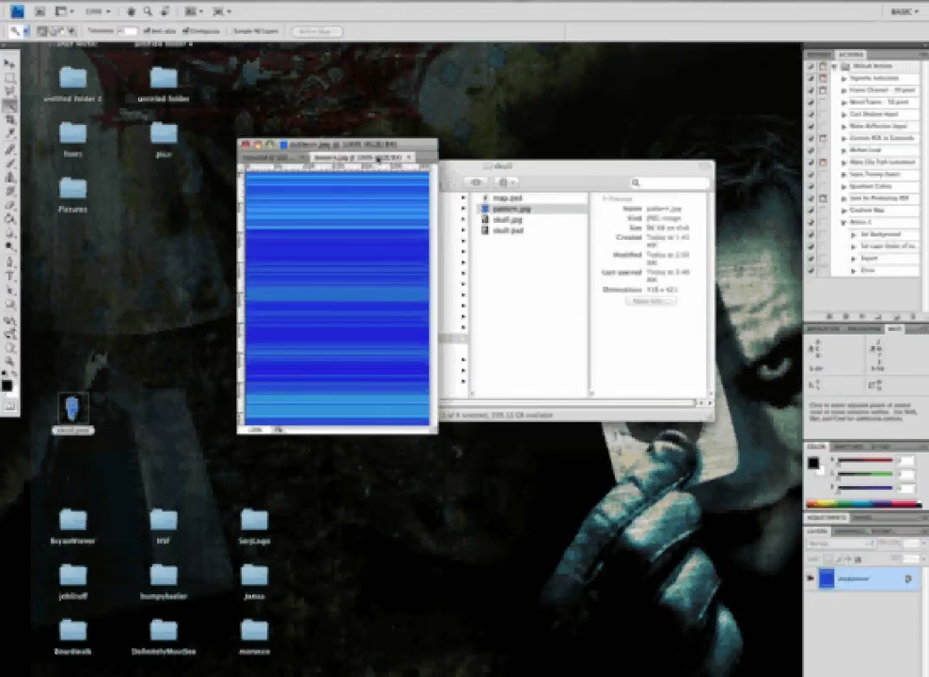
{"action": "left_click_drag", "start_coordinate": [377, 158], "coordinate": [521, 141]}
{"action": "left_click_drag", "start_coordinate": [434, 143], "coordinate": [415, 139]}
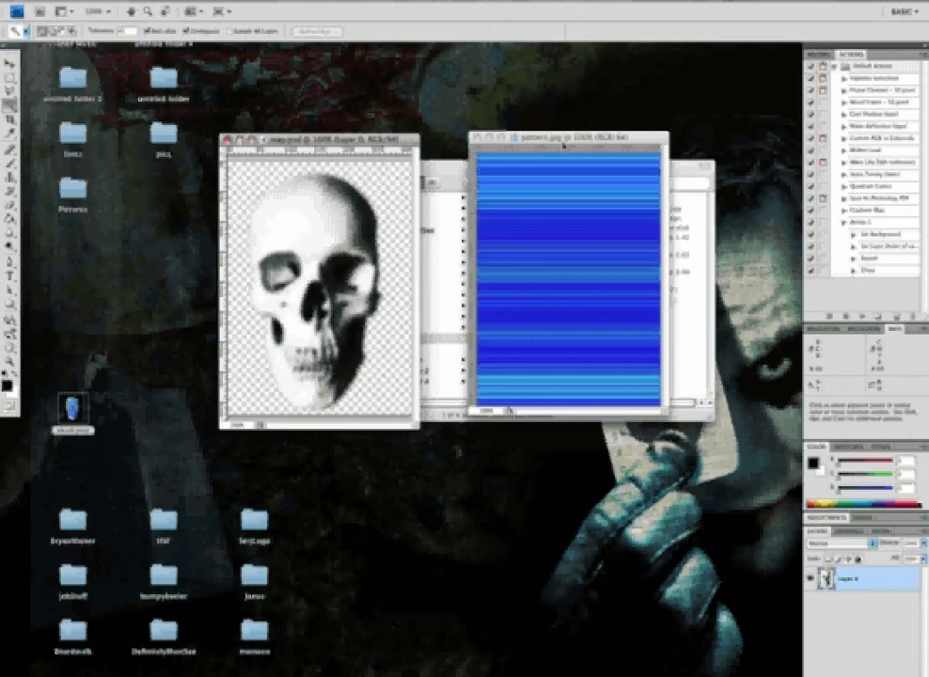
{"action": "left_click_drag", "start_coordinate": [563, 144], "coordinate": [548, 147]}
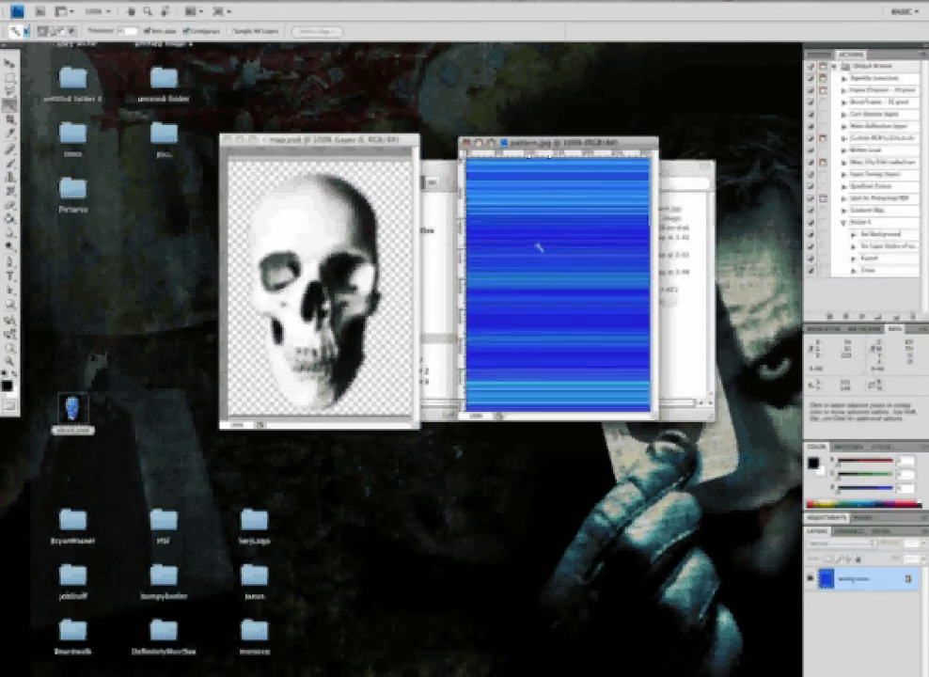
Step: Apply Displace with 10/10 scales, Stretch to Fit and Wrap Around, using map.psd
{"action": "left_click", "coordinate": [252, 0]}
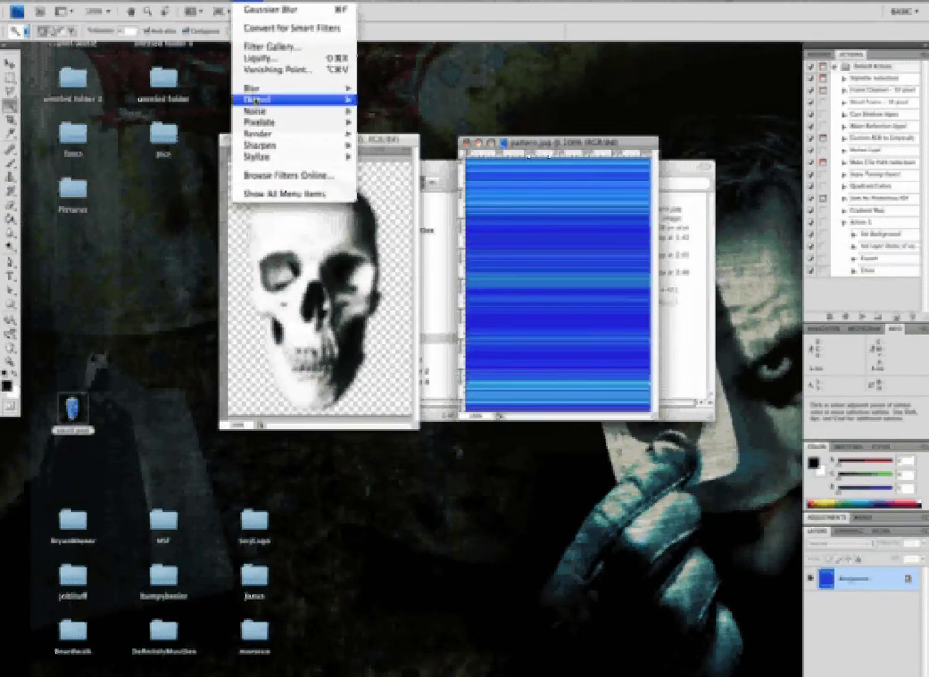
{"action": "mouse_move", "coordinate": [266, 102]}
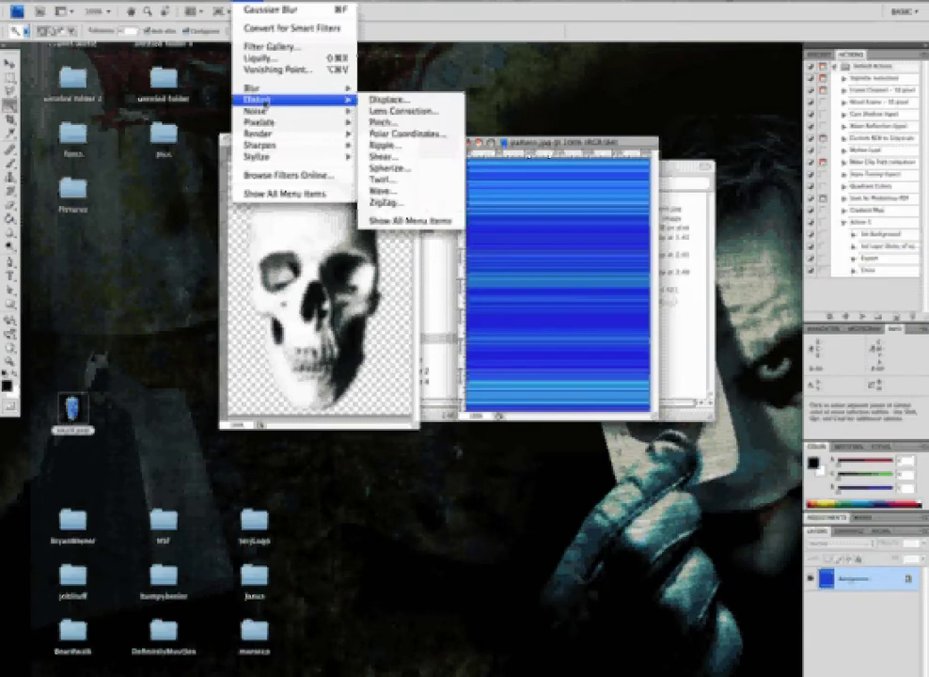
{"action": "left_click", "coordinate": [390, 99]}
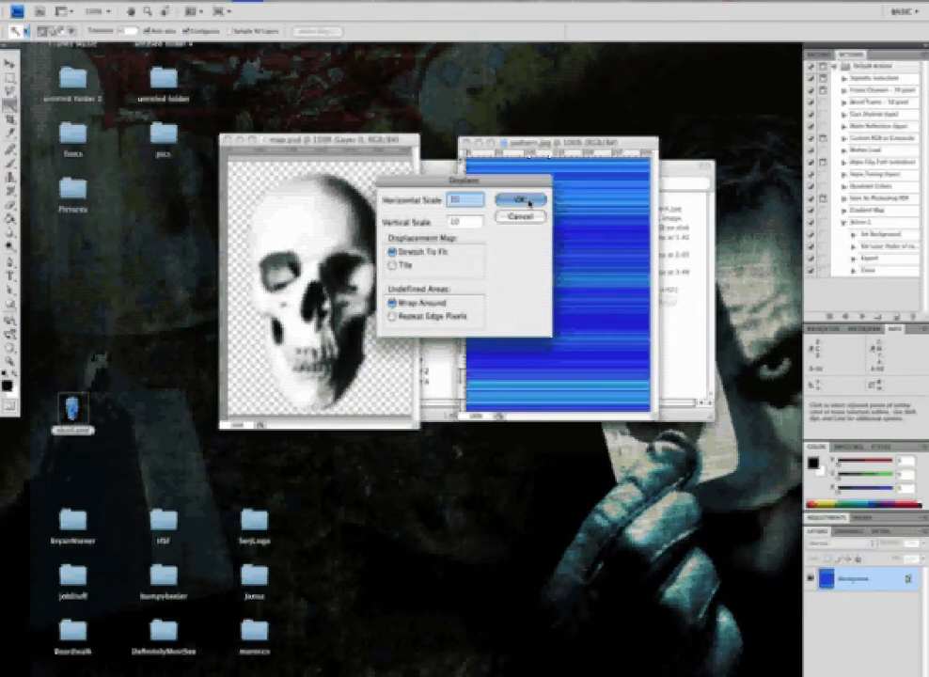
{"action": "left_click", "coordinate": [529, 201]}
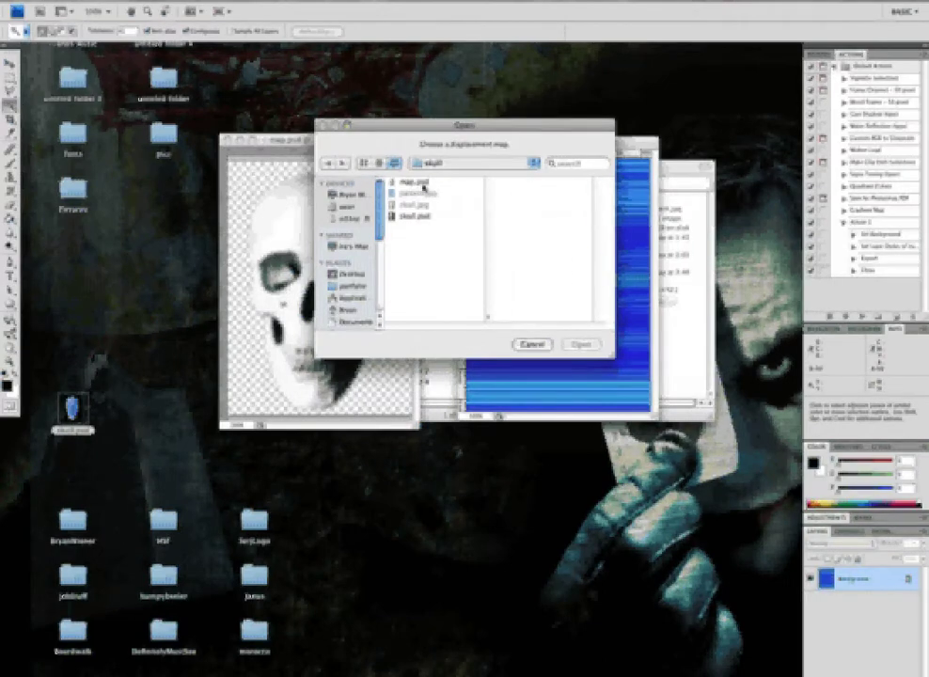
{"action": "double_click", "coordinate": [424, 185]}
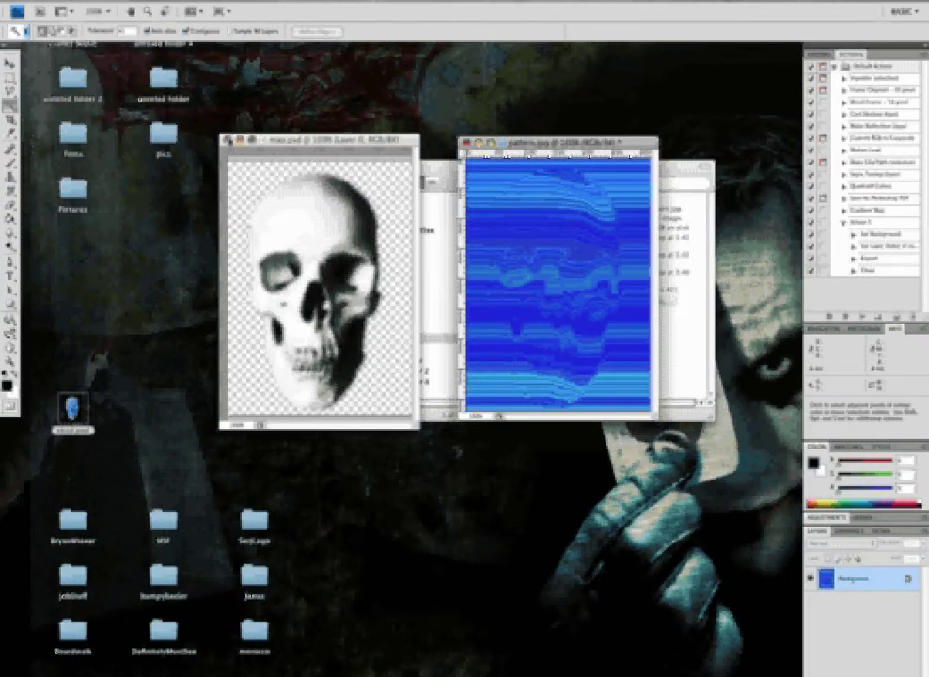
Step: Close map.psd and open skull.psd in its own separate document window
{"action": "left_click", "coordinate": [227, 139]}
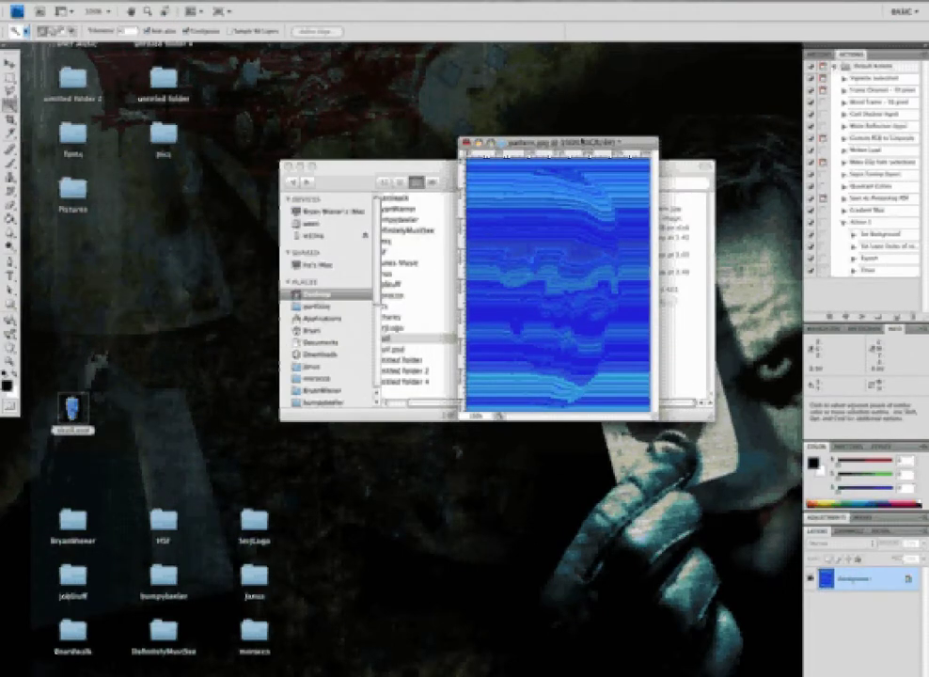
{"action": "left_click_drag", "start_coordinate": [564, 142], "coordinate": [339, 142]}
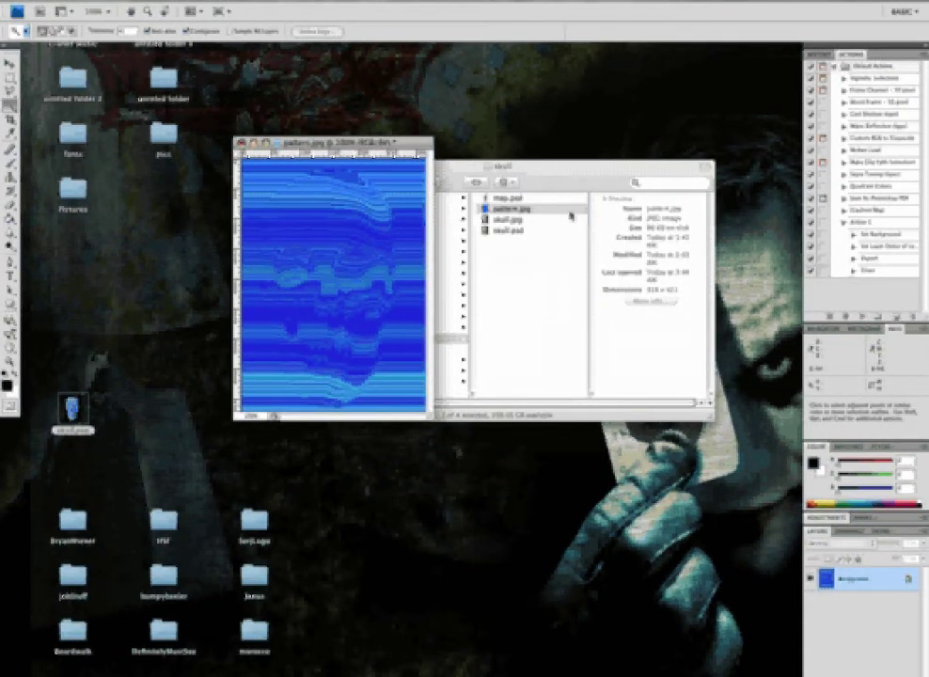
{"action": "double_click", "coordinate": [520, 230]}
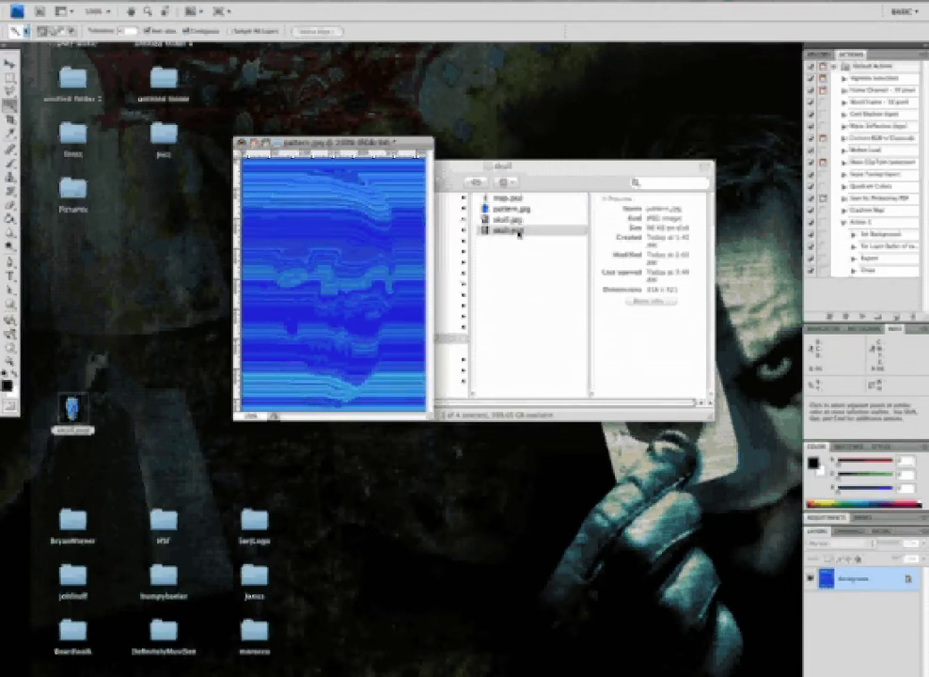
{"action": "left_click_drag", "start_coordinate": [383, 159], "coordinate": [564, 146]}
Step: Place the skull window beside the pattern and paste the blue stripes in as Layer 1
{"action": "left_click", "coordinate": [395, 144]}
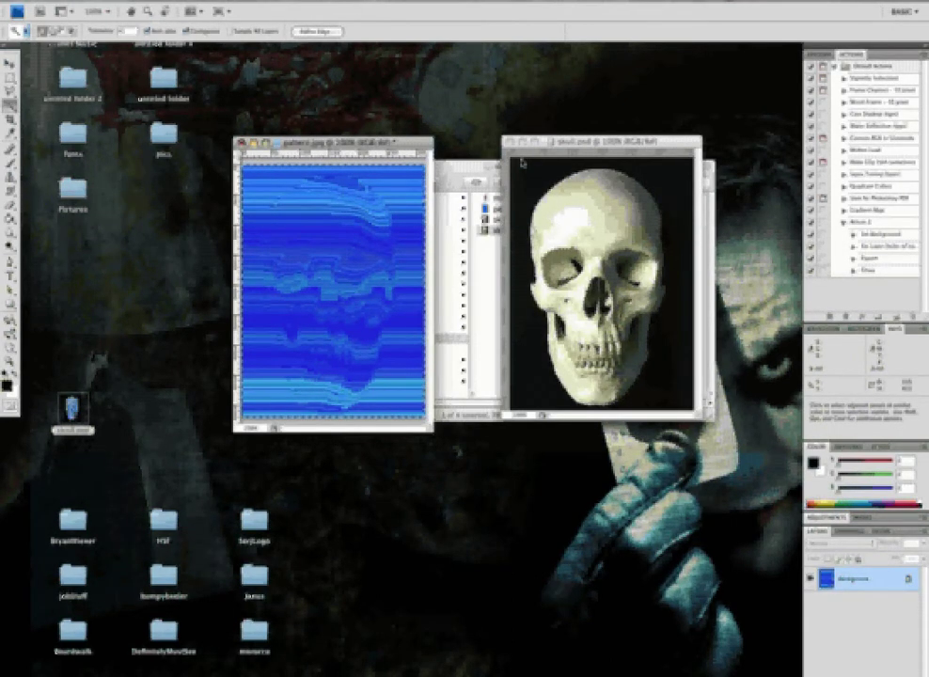
{"action": "left_click", "coordinate": [606, 144]}
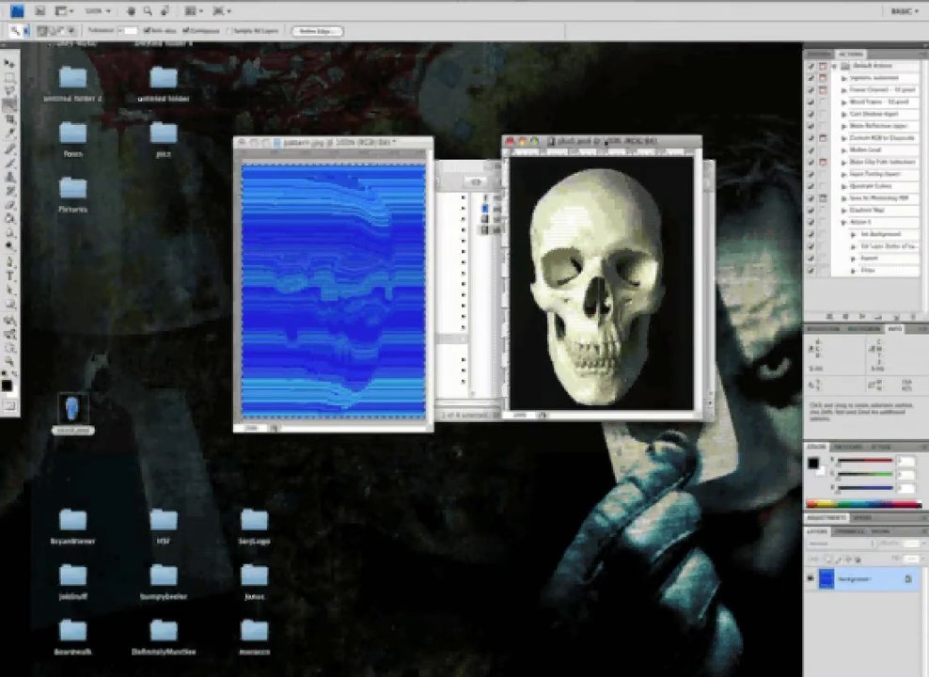
{"action": "left_click_drag", "start_coordinate": [605, 143], "coordinate": [530, 144]}
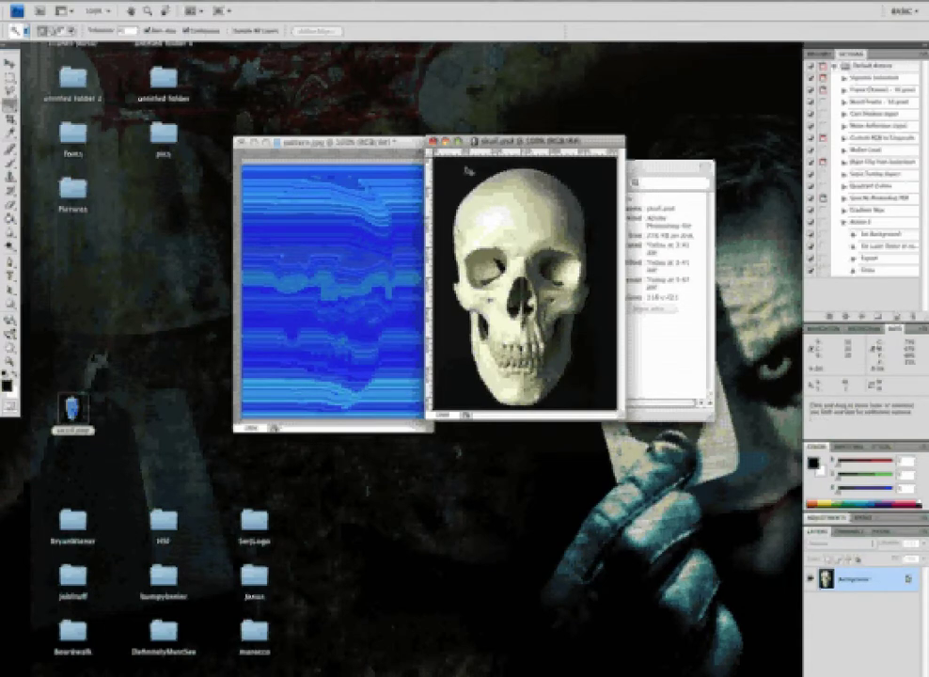
{"action": "key", "text": "super+v"}
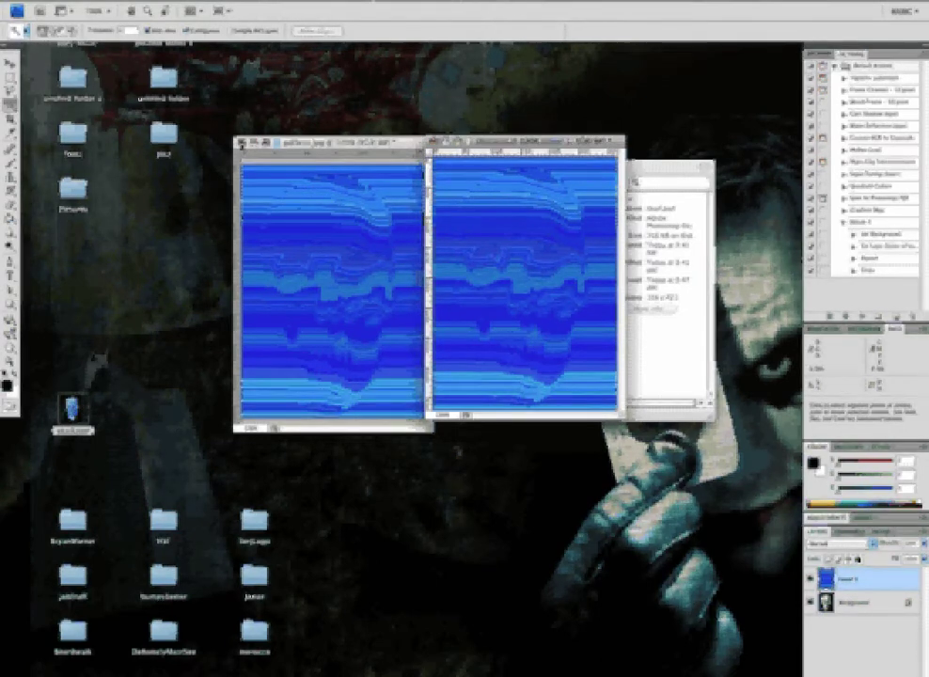
Step: Close pattern.jpg without saving and convert the skull's Background into Layer 0
{"action": "key", "text": "super+w"}
{"action": "key", "text": "super+d"}
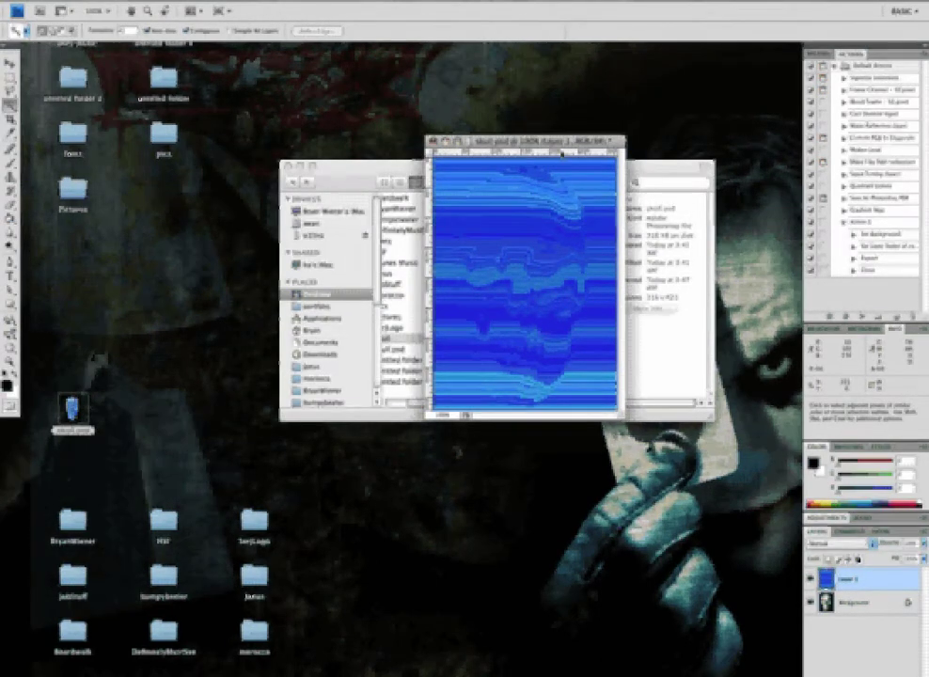
{"action": "left_click_drag", "start_coordinate": [560, 147], "coordinate": [485, 147]}
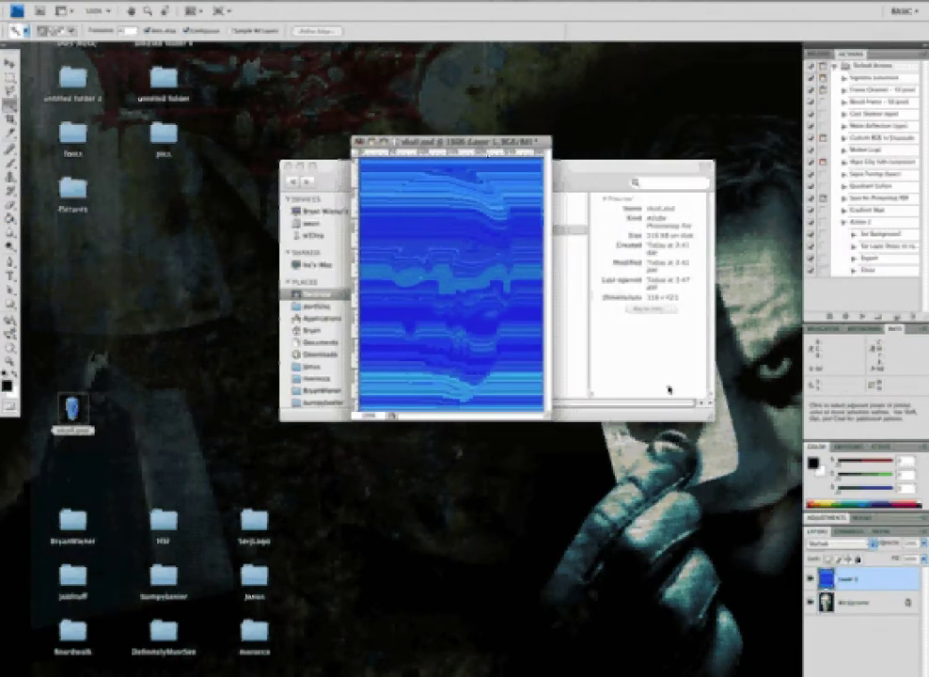
{"action": "double_click", "coordinate": [889, 604]}
{"action": "key", "text": "Return"}
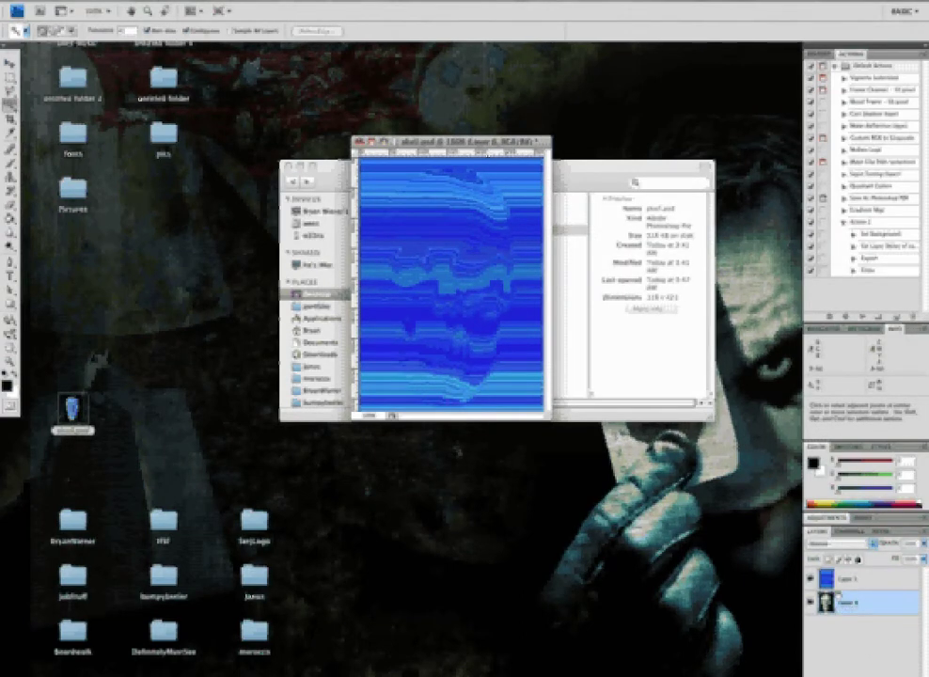
Step: Delete the black around the skull, then clear Layer 1's pattern outside the skull shape
{"action": "left_click", "coordinate": [810, 577]}
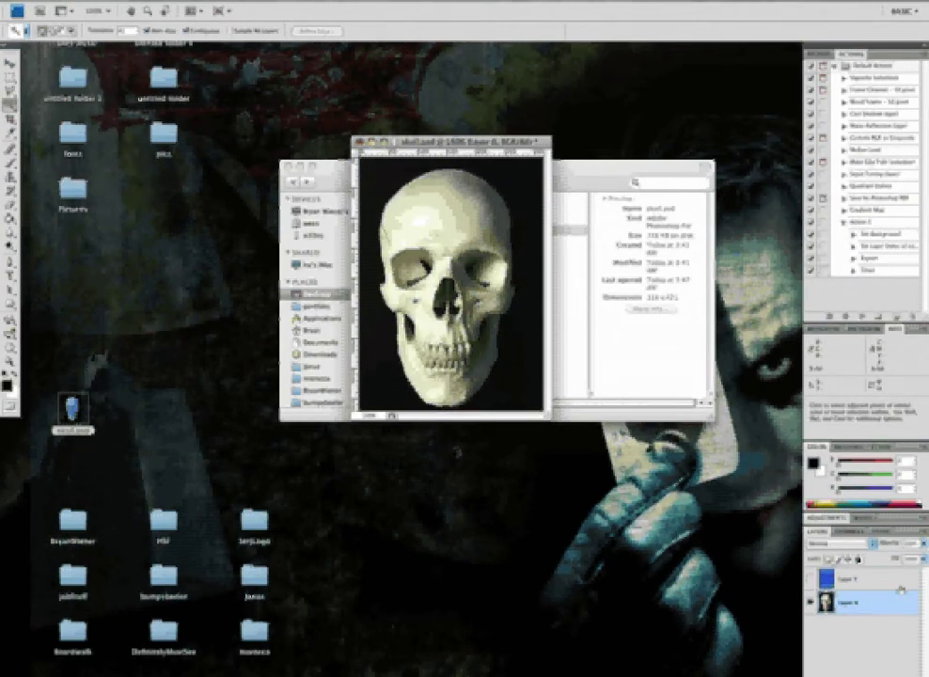
{"action": "left_click", "coordinate": [529, 376]}
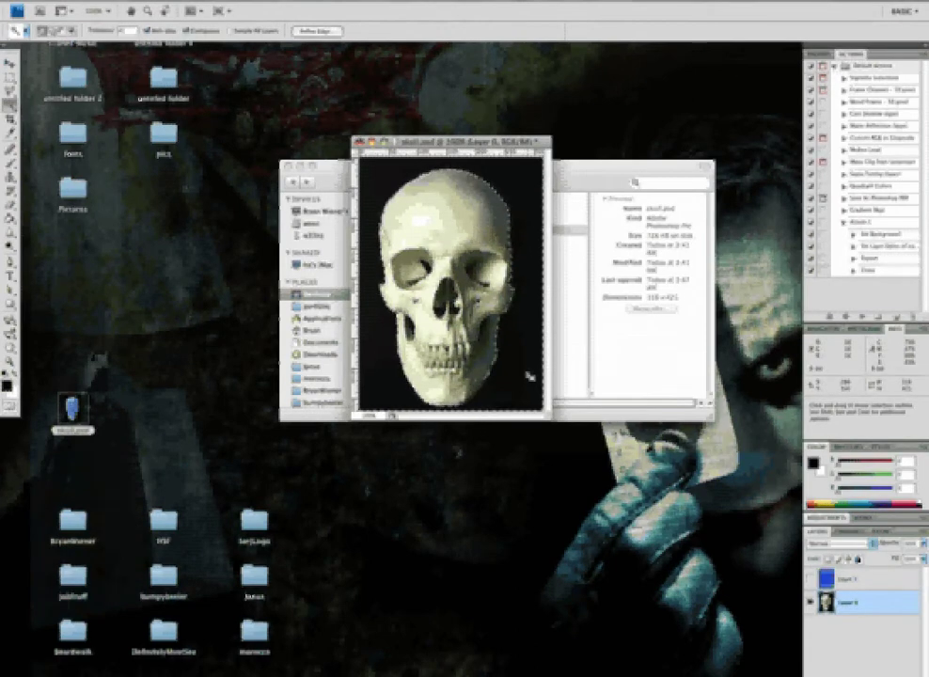
{"action": "key", "text": "Delete"}
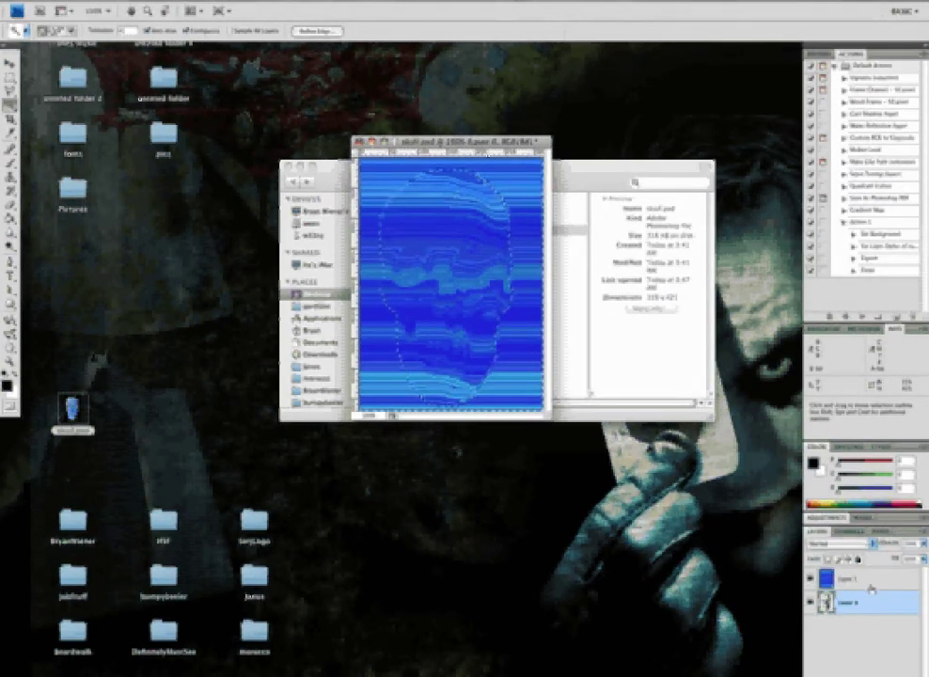
{"action": "left_click", "coordinate": [870, 587]}
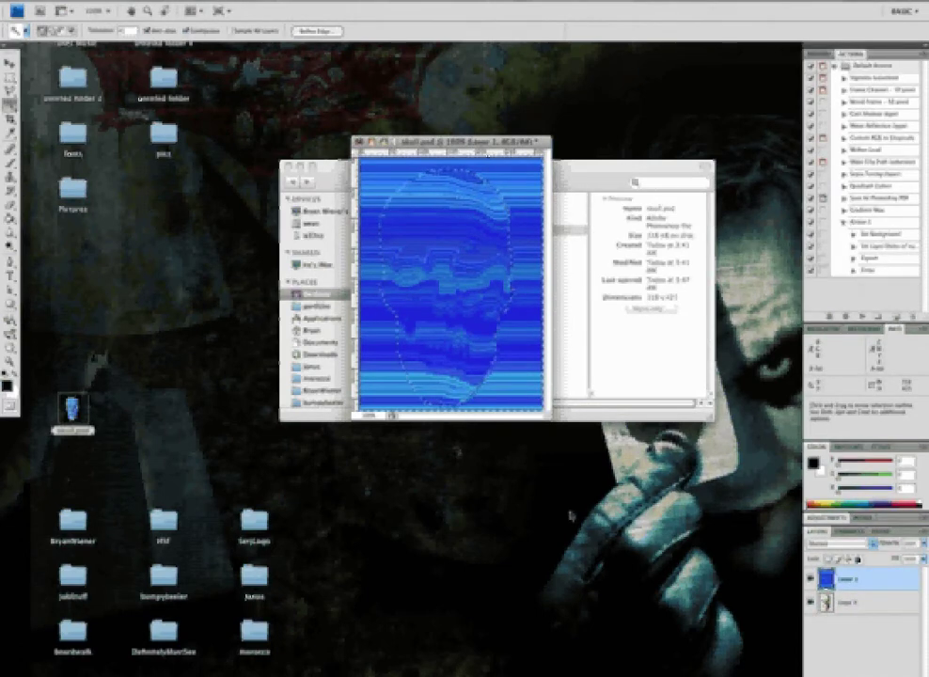
{"action": "key", "text": "Delete"}
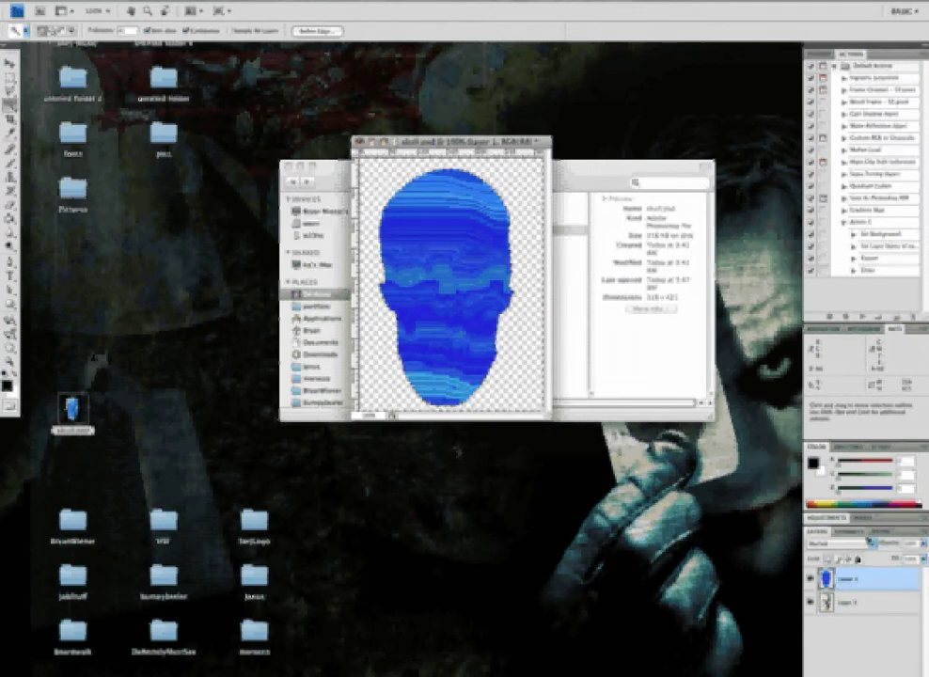
{"action": "key", "text": "ctrl+d"}
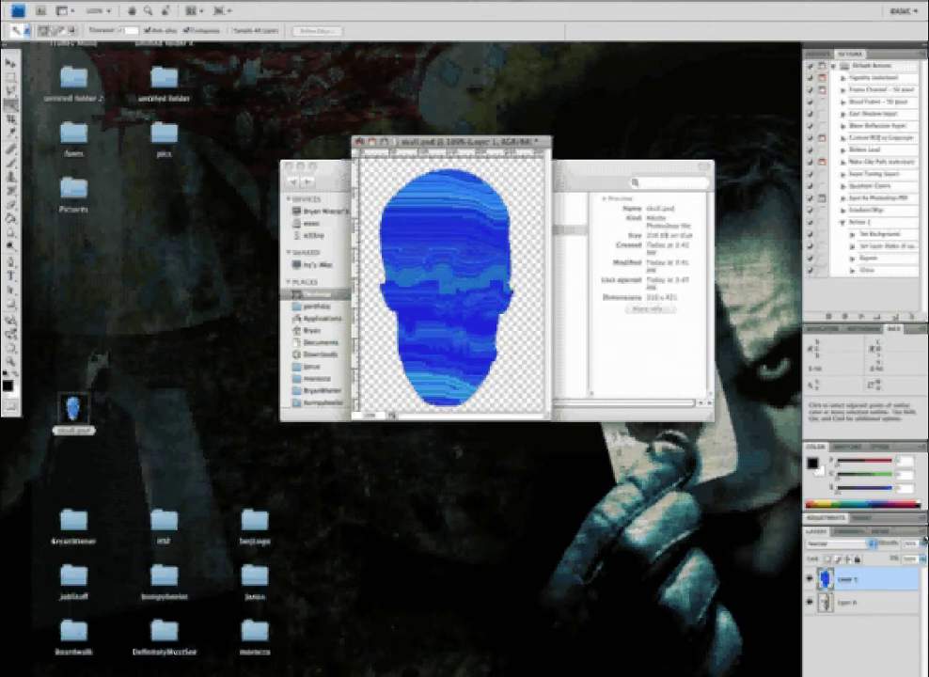
Step: Drag Layer 1's Opacity slider down so the skull shows through the blue stripes
{"action": "left_click", "coordinate": [924, 543]}
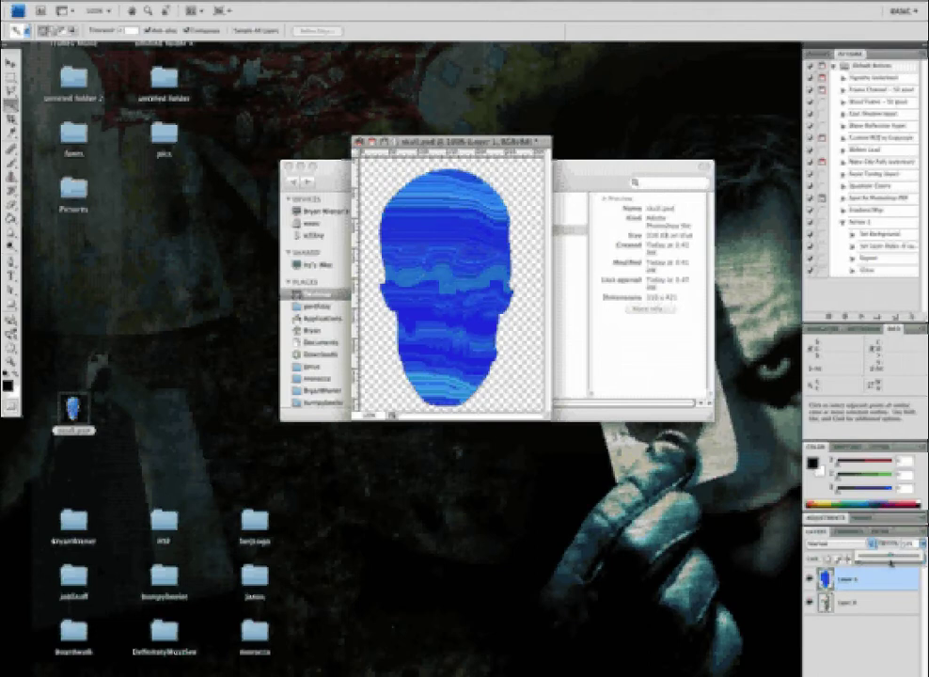
{"action": "mouse_move", "coordinate": [909, 561]}
{"action": "left_mouse_down"}
{"action": "mouse_move", "coordinate": [886, 557]}
{"action": "mouse_move", "coordinate": [893, 563]}
{"action": "left_mouse_up"}
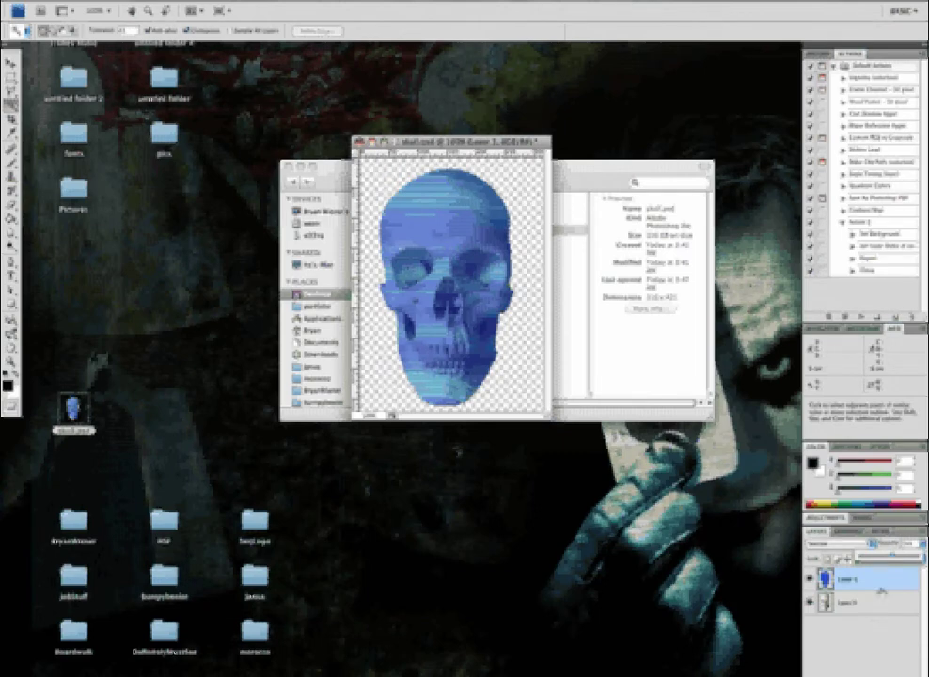
{"action": "left_click", "coordinate": [908, 544]}
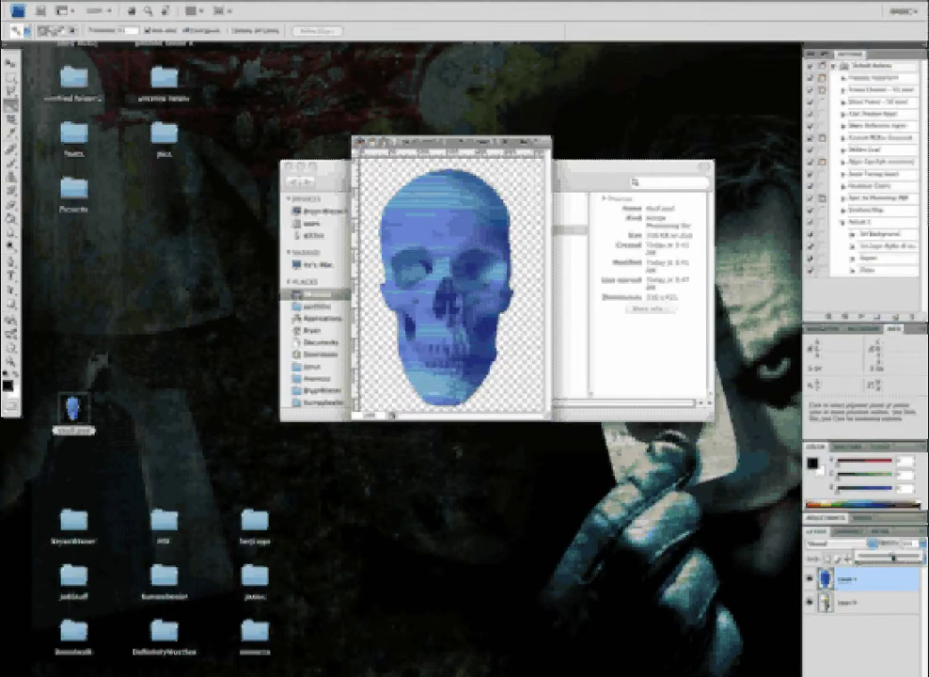
{"action": "left_click_drag", "start_coordinate": [893, 557], "coordinate": [891, 561]}
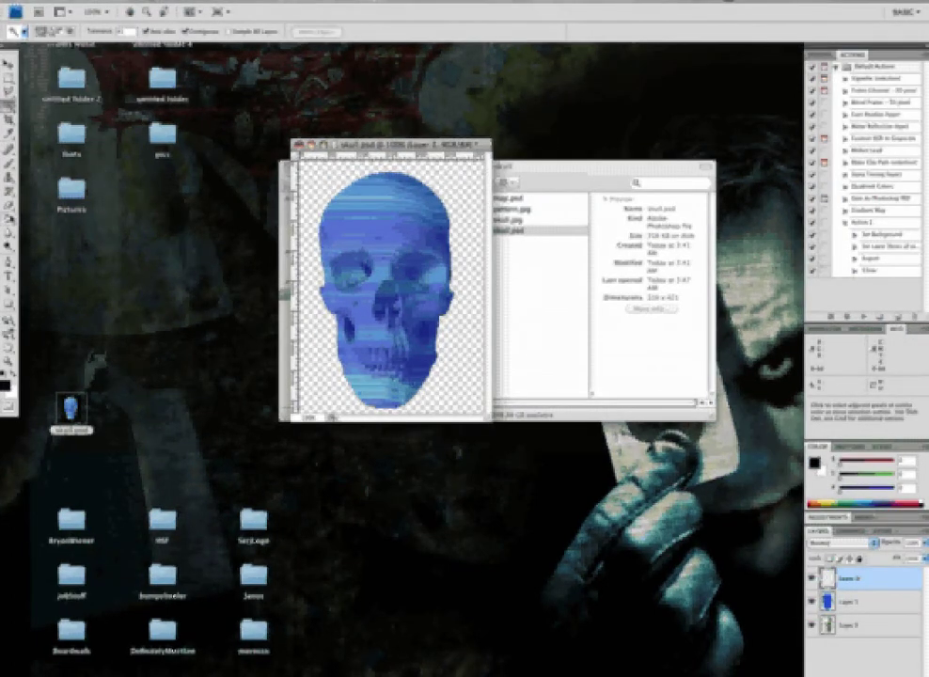
Step: Add a new layer filled with black and move it to the bottom of the stack
{"action": "key", "text": "g"}
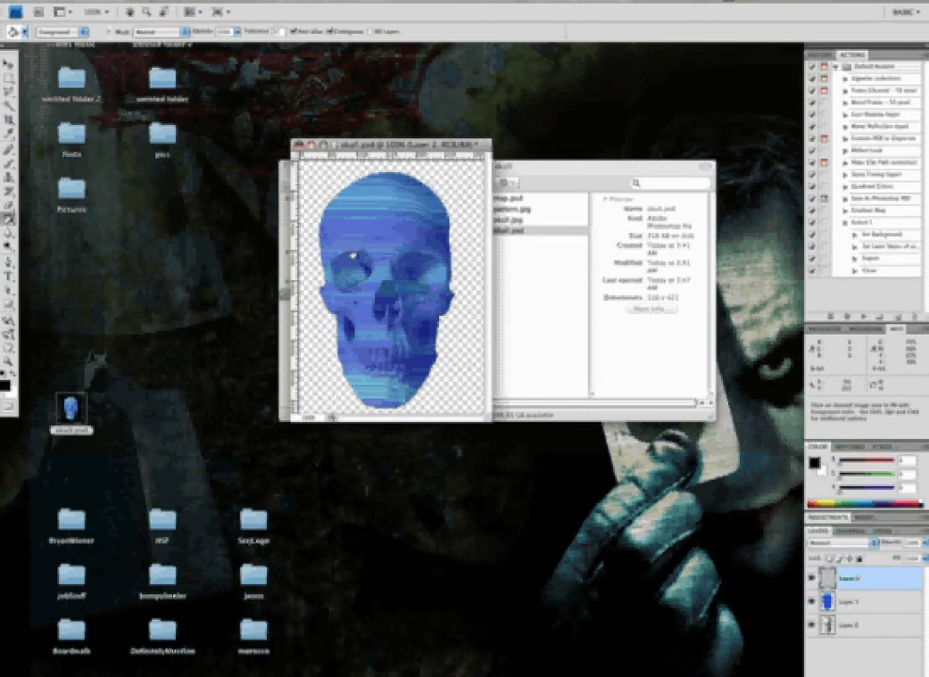
{"action": "left_click", "coordinate": [352, 253]}
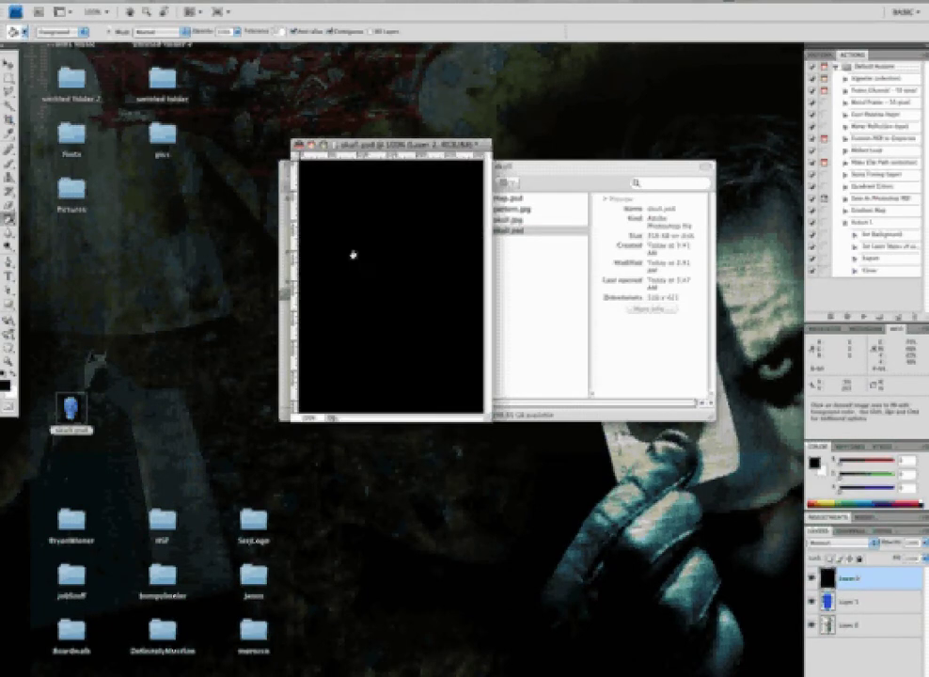
{"action": "double_click", "coordinate": [850, 600]}
{"action": "left_click_drag", "start_coordinate": [849, 578], "coordinate": [852, 663]}
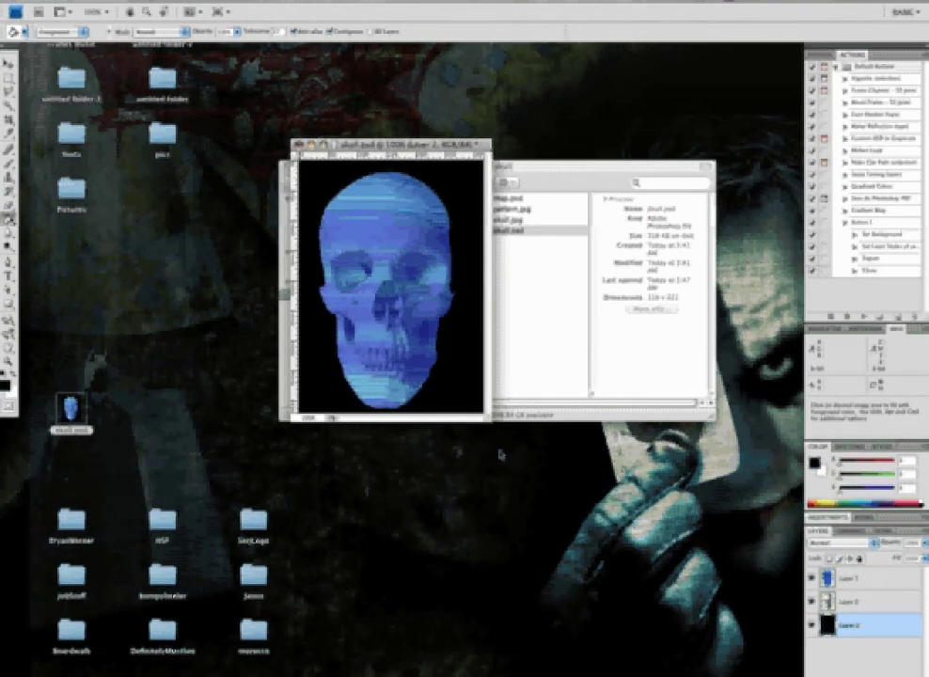
Step: Save the document as skull.psd in Photoshop format
{"action": "left_click_drag", "start_coordinate": [395, 144], "coordinate": [459, 143]}
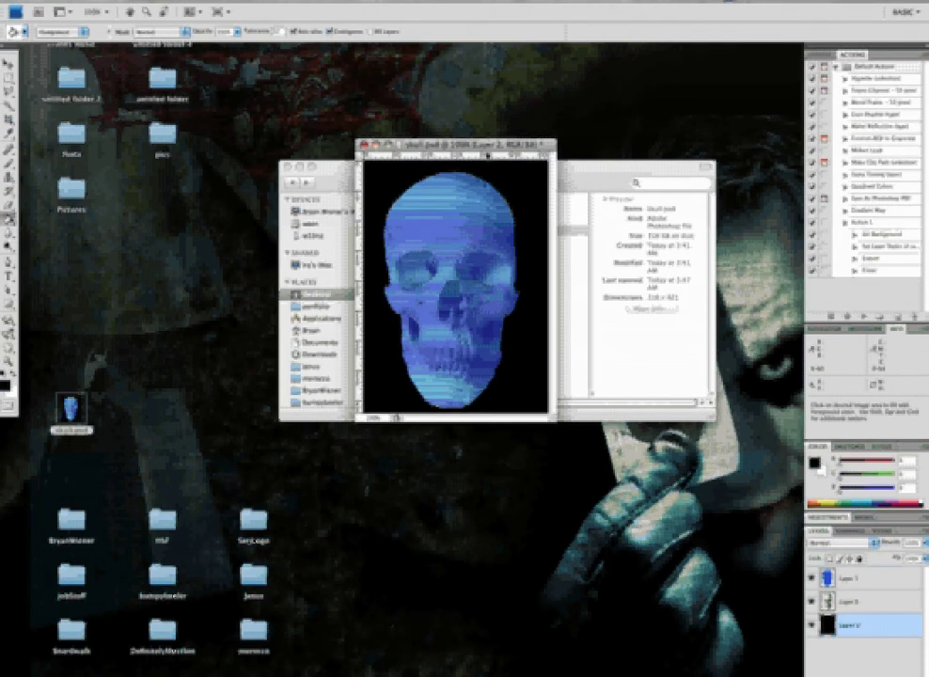
{"action": "key", "text": "super+s"}
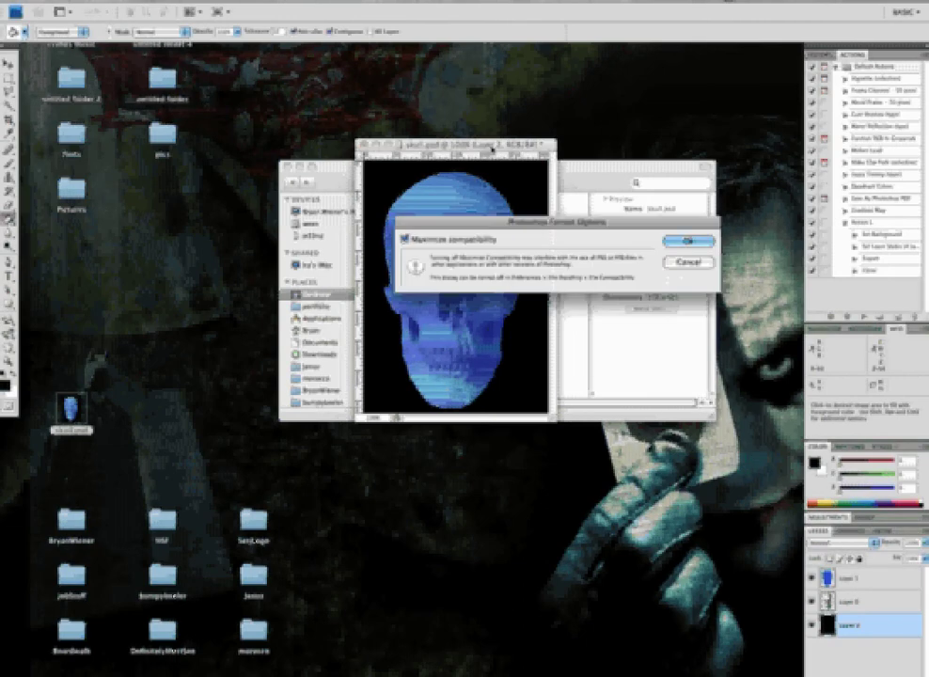
{"action": "left_click", "coordinate": [671, 244]}
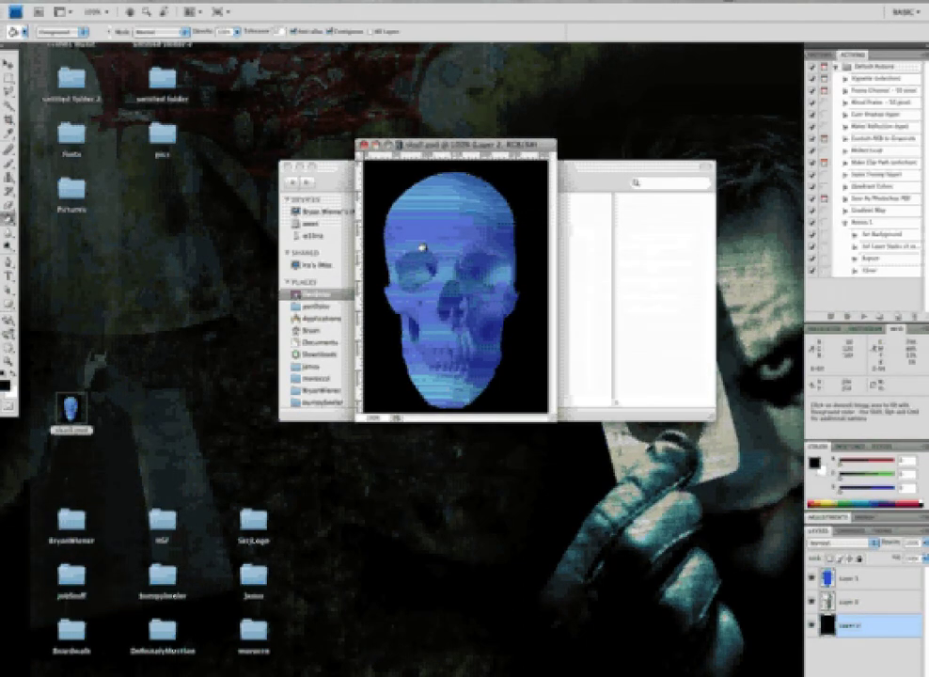